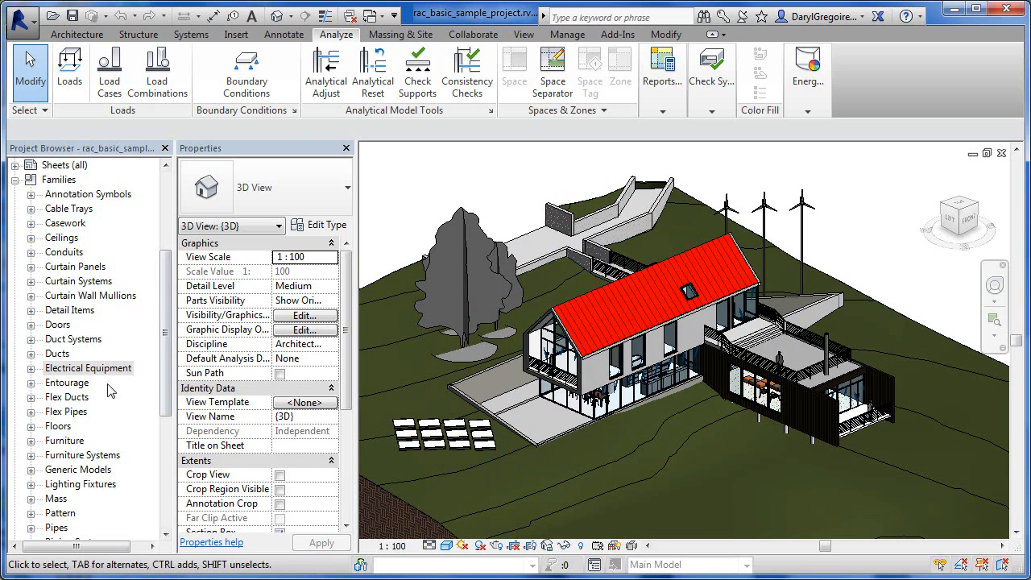
- Inspect the type properties of the SunModule SW 245 Silver Mono - 10 Deg. Angle photovoltaic panel without changing them
left_click(30, 369)
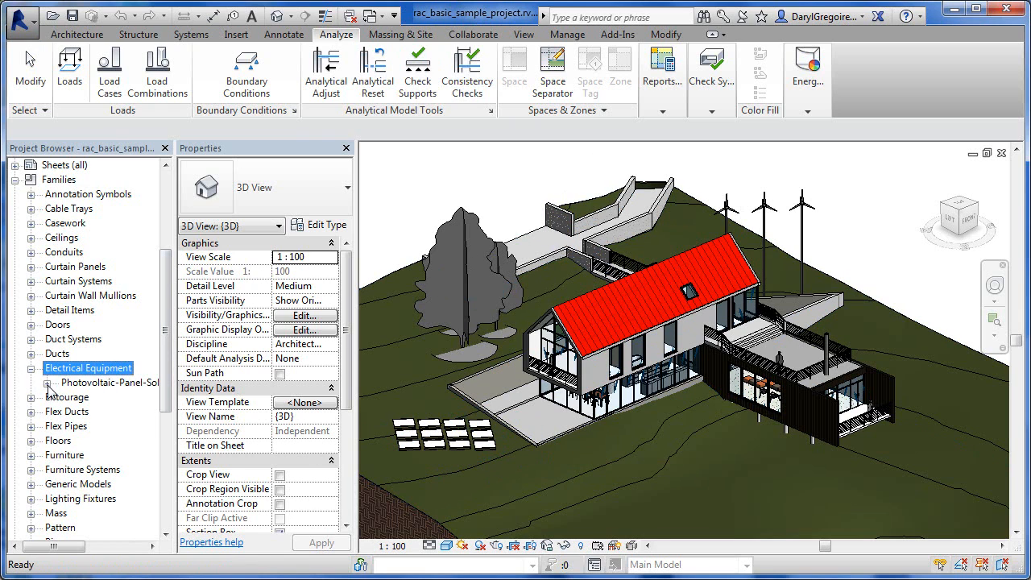
left_click(47, 384)
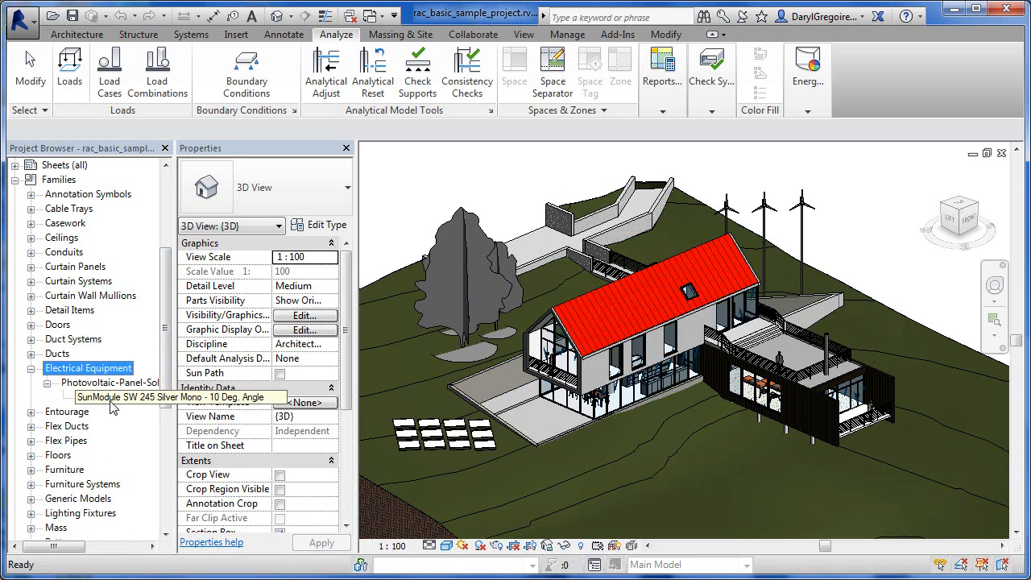
left_click(112, 398)
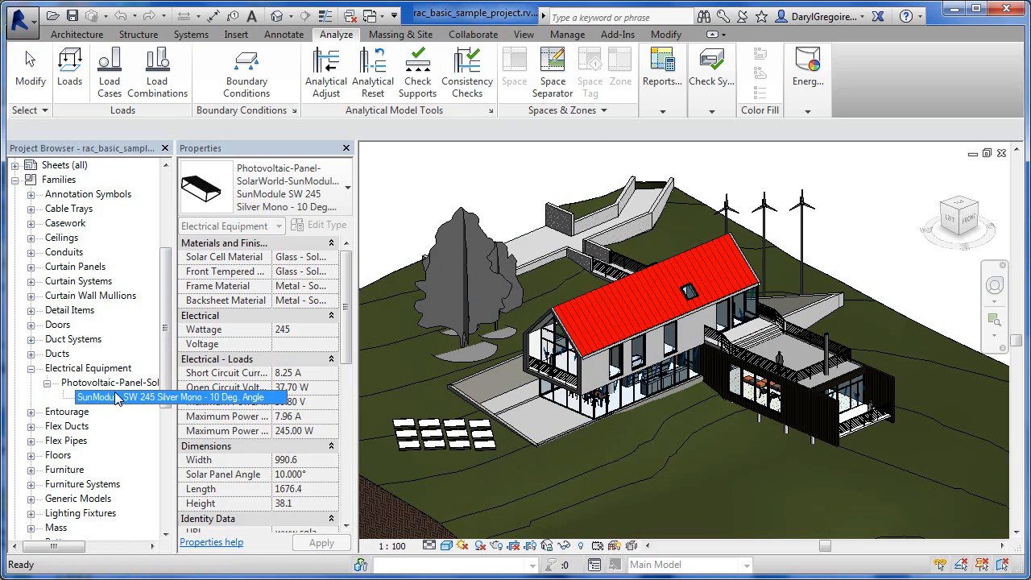
double_click(115, 396)
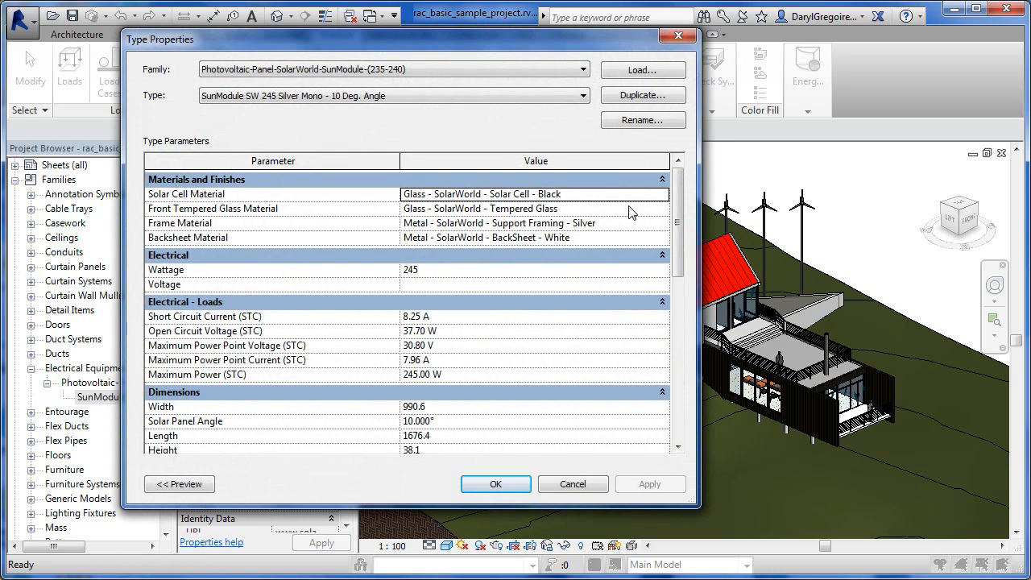
mouse_move(679, 196)
left_mouse_down()
mouse_move(682, 348)
mouse_move(679, 185)
left_mouse_up()
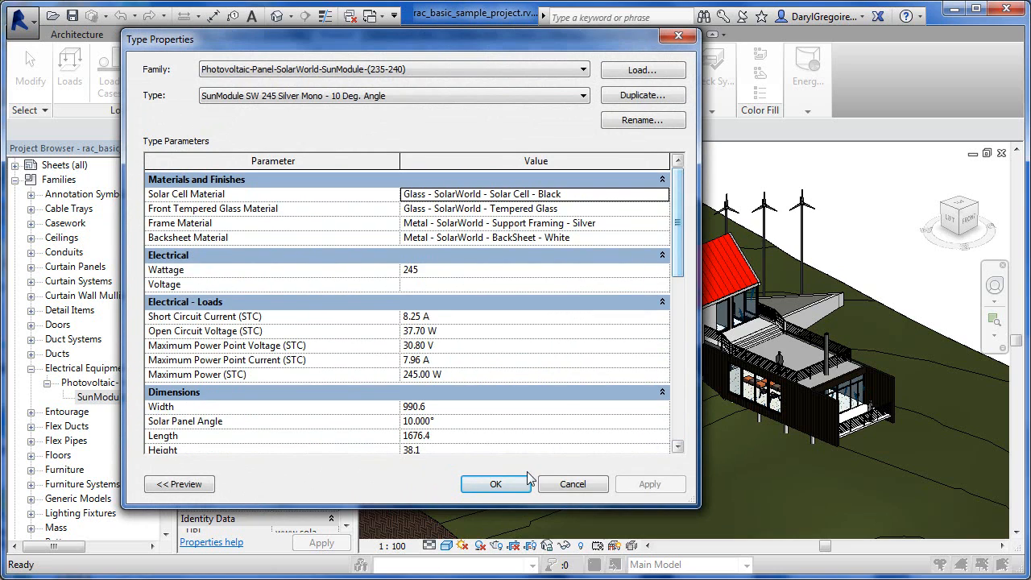
left_click(577, 486)
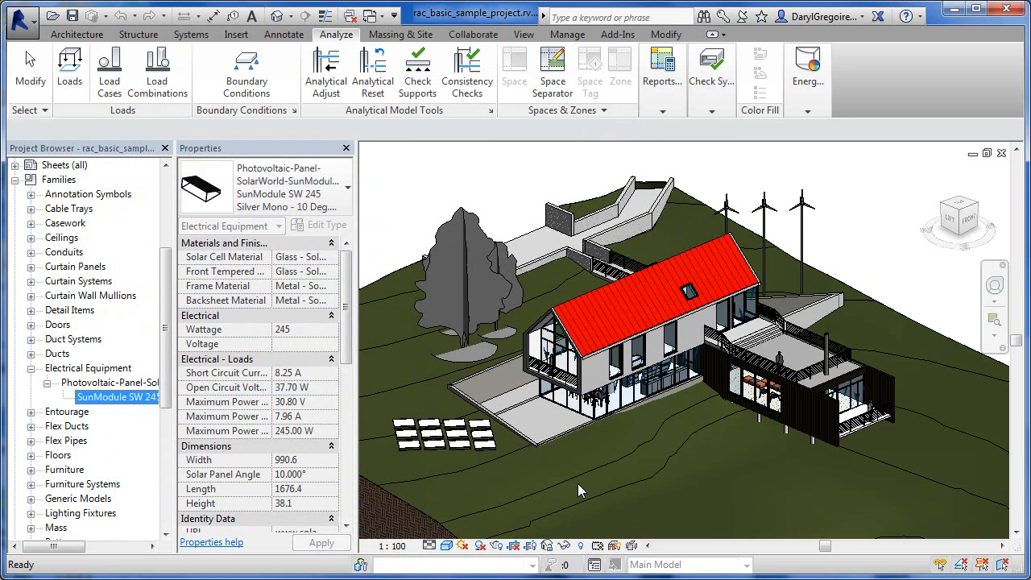
left_click(882, 220)
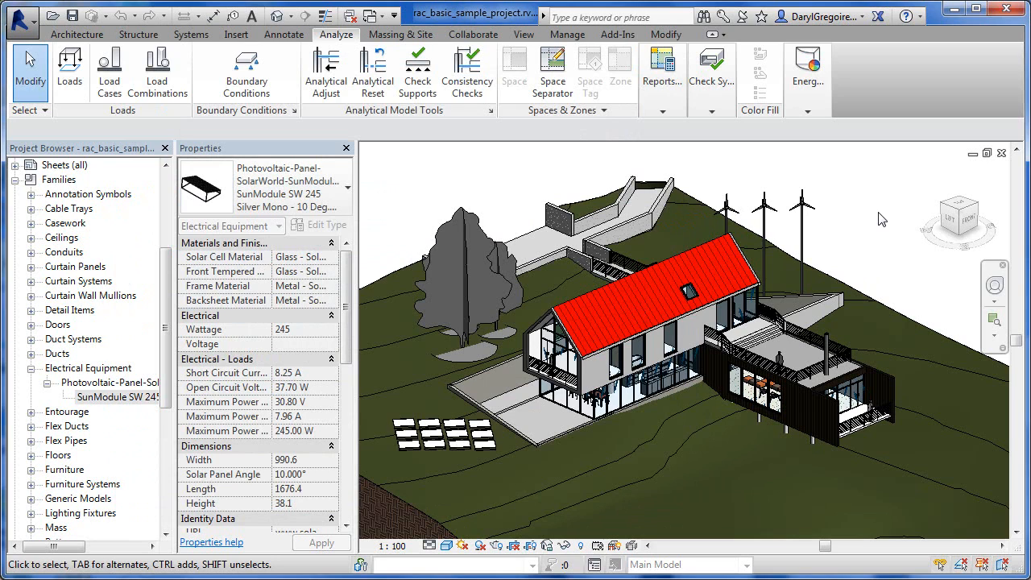
- Open the energy settings and review the project's location and weather stations, keeping Boston, MA
left_click(712, 111)
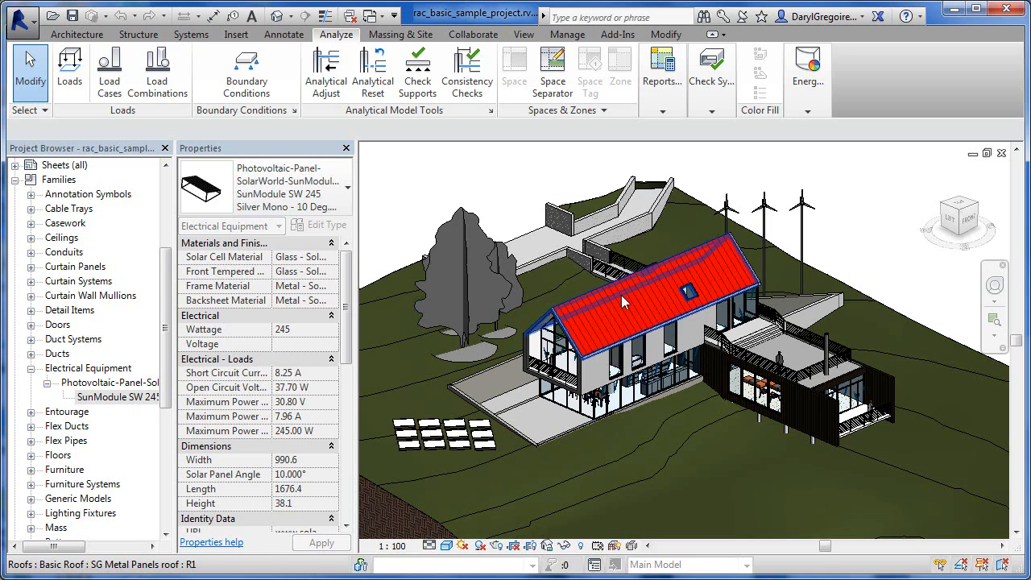
left_click(806, 112)
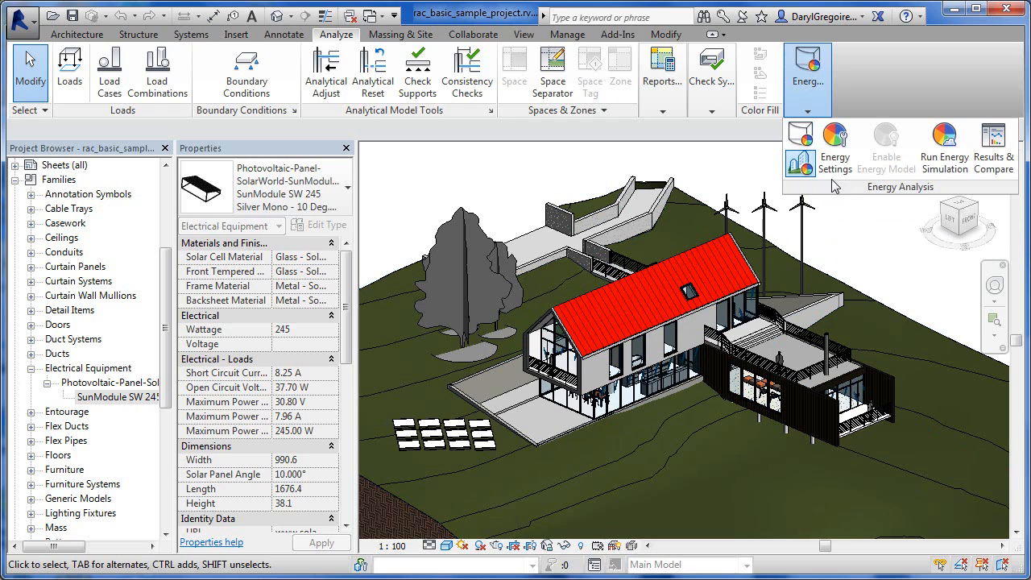
left_click(834, 144)
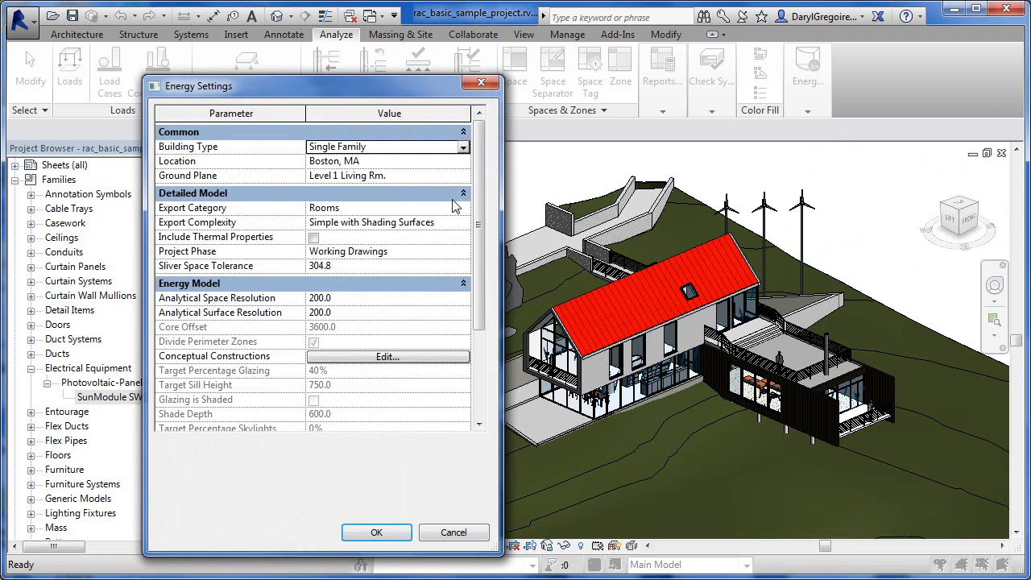
left_click(390, 161)
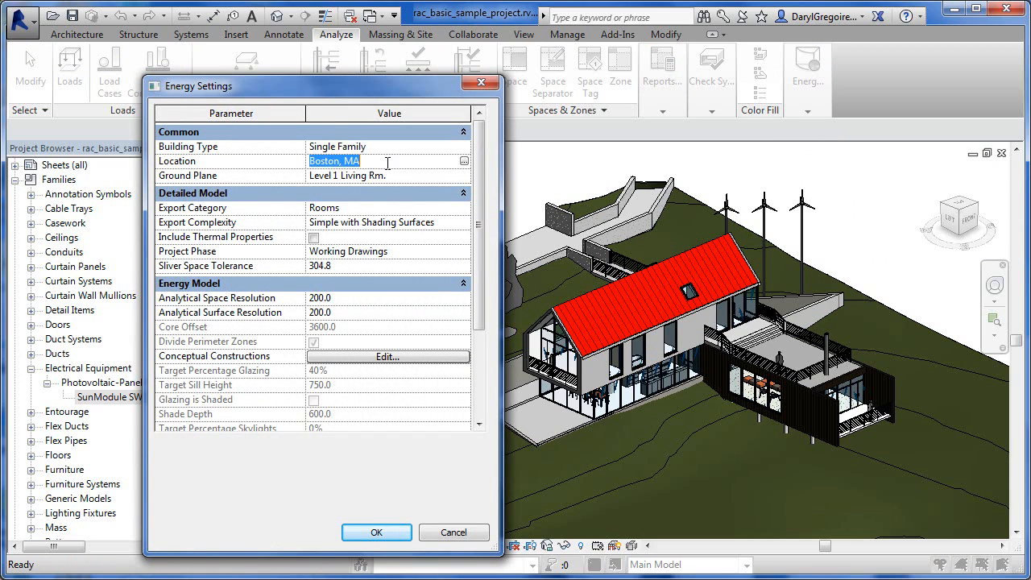
left_click(464, 161)
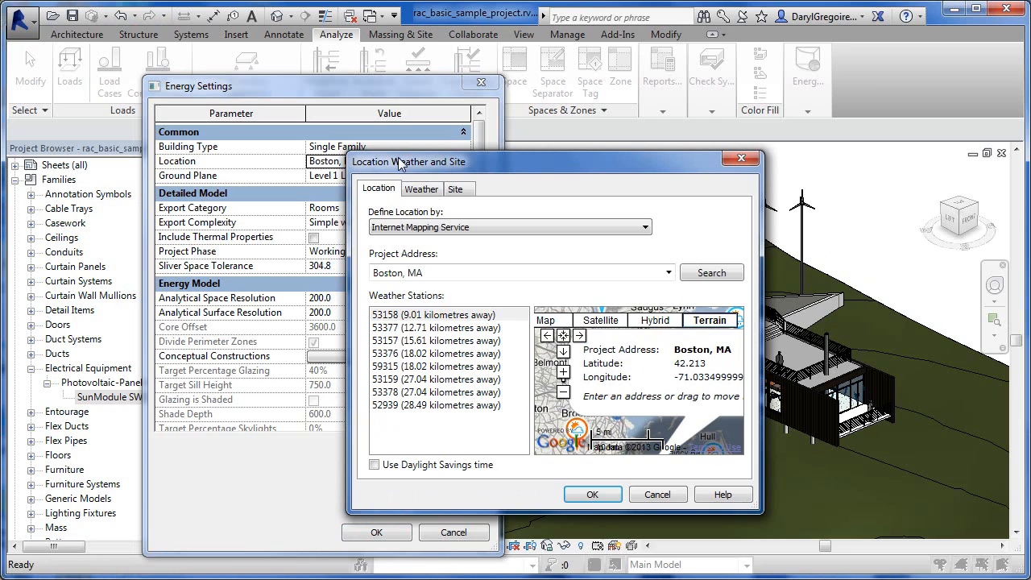
left_click_drag(401, 163, 466, 175)
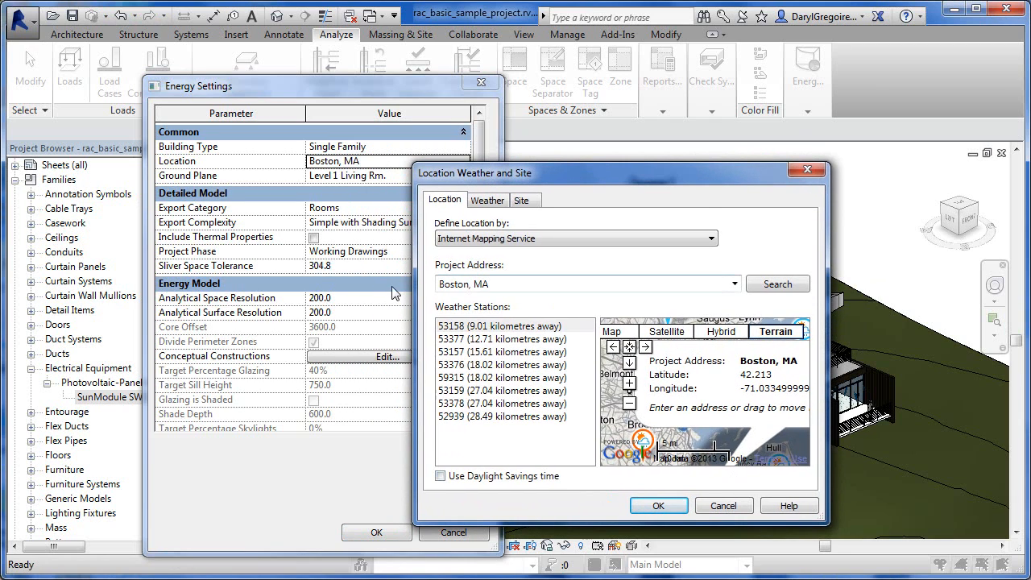
left_click_drag(500, 285, 392, 288)
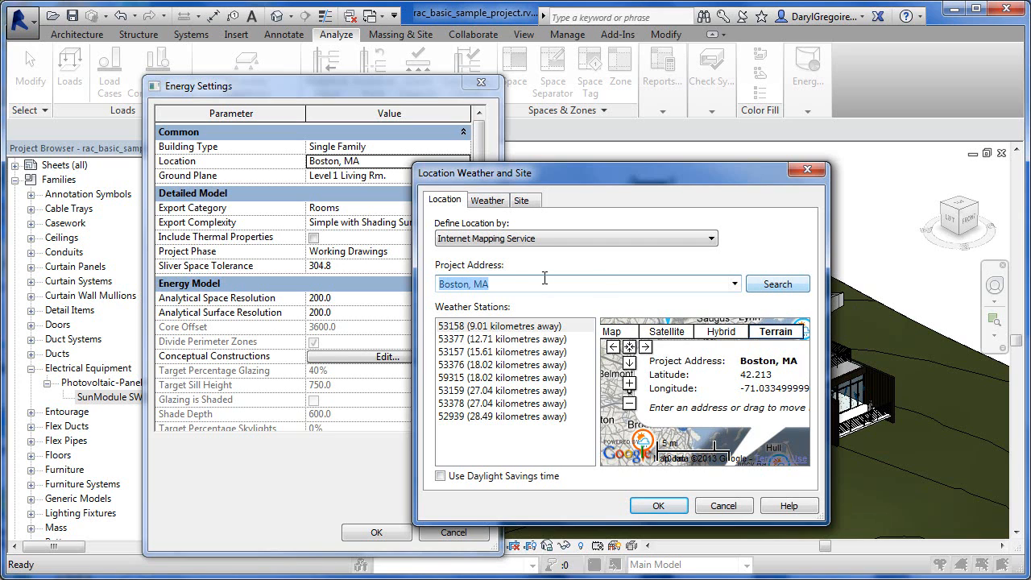
left_click(657, 506)
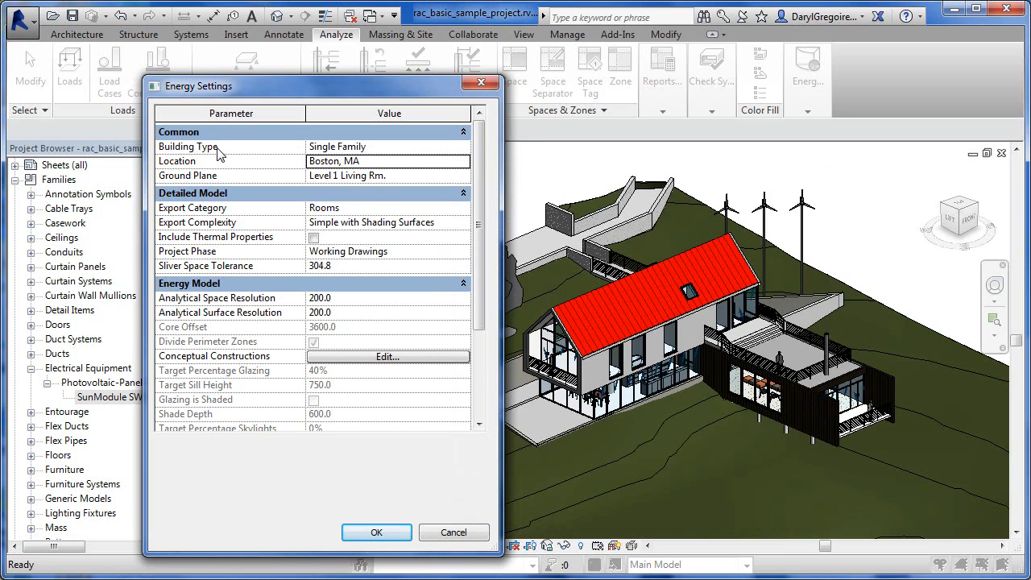
- Browse the available building types in the energy settings, then leave the settings without changes
left_click(465, 150)
left_click(464, 147)
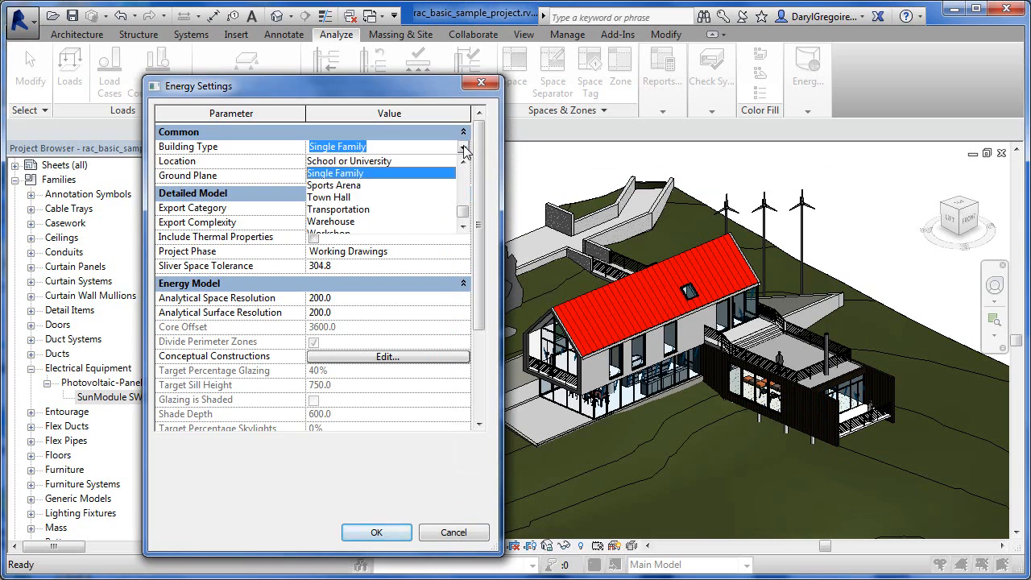
mouse_move(462, 211)
left_mouse_down()
mouse_move(463, 174)
mouse_move(463, 196)
left_mouse_up()
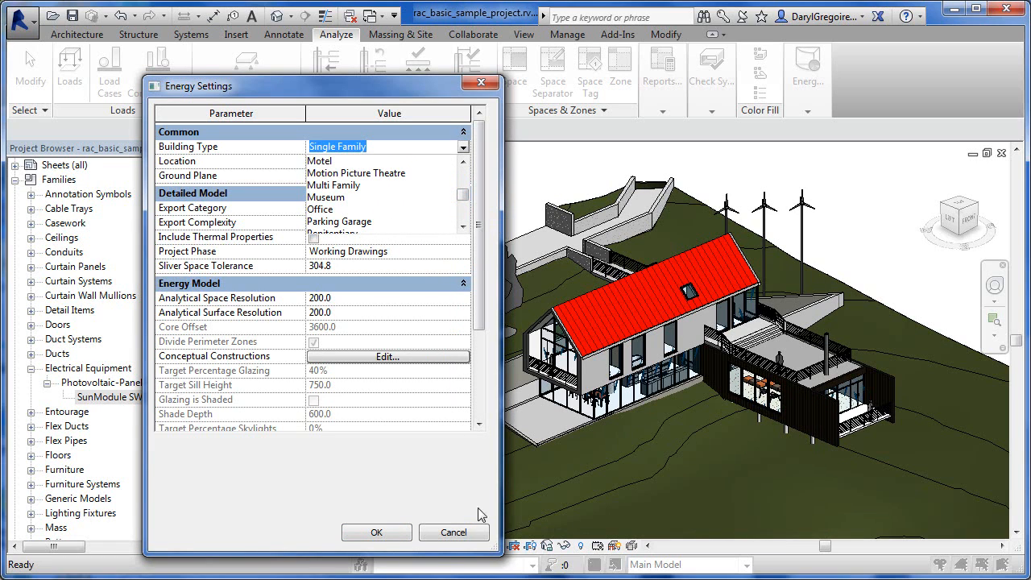
left_click(467, 535)
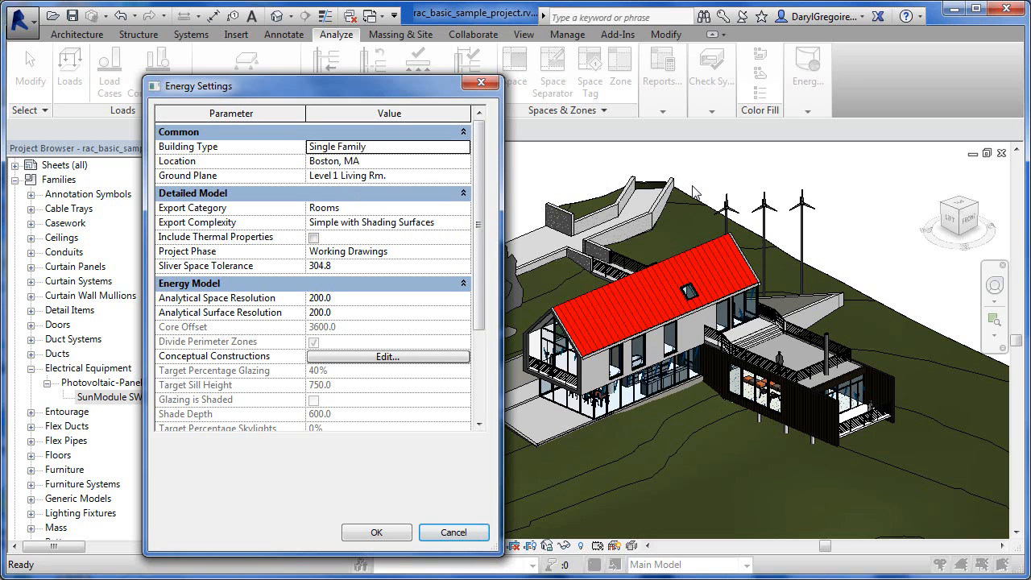
left_click(454, 533)
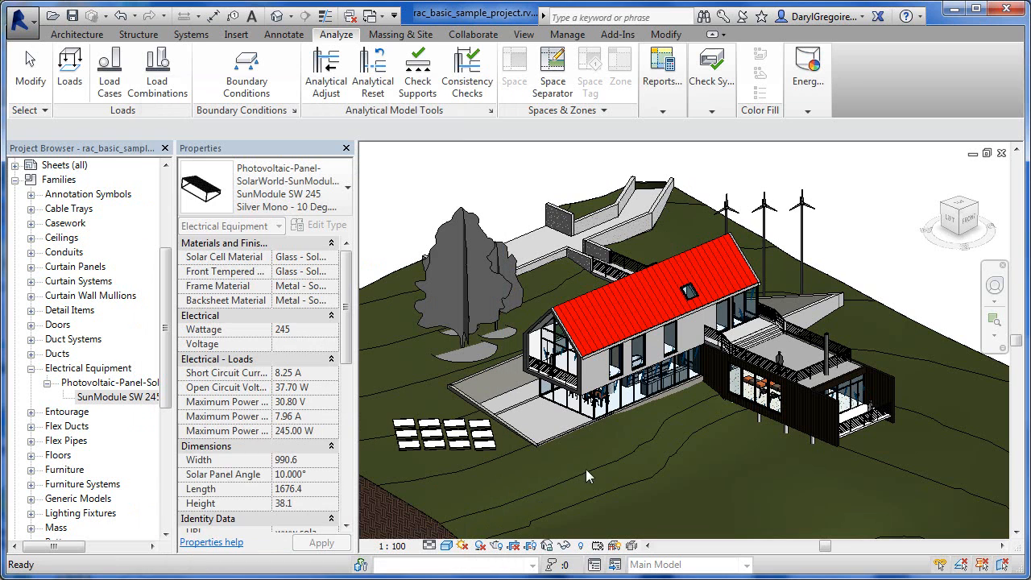
left_click(709, 165)
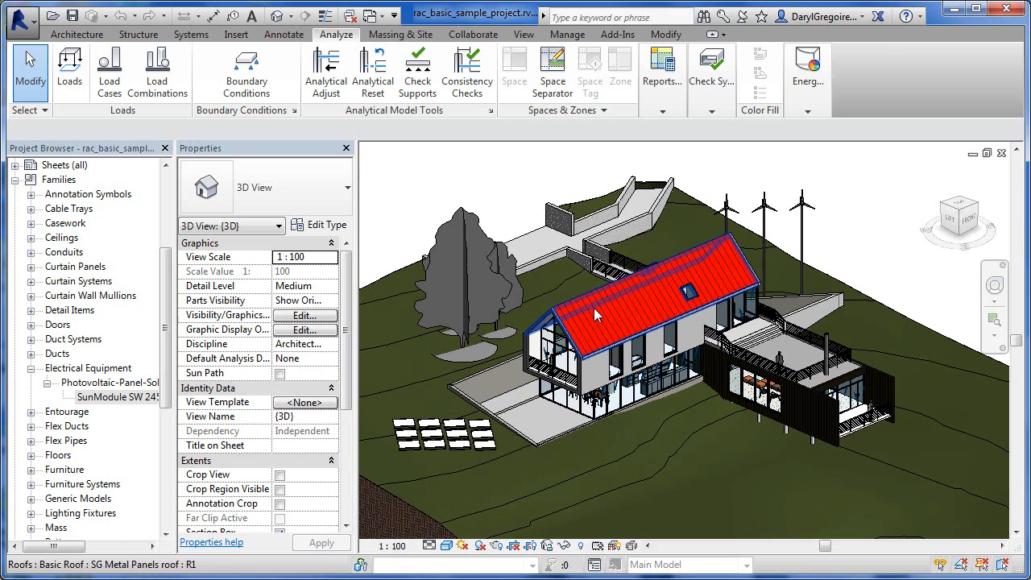
- Open the layer structure of the SG Metal Panels roof type and widen the material column to show full names
left_click(664, 303)
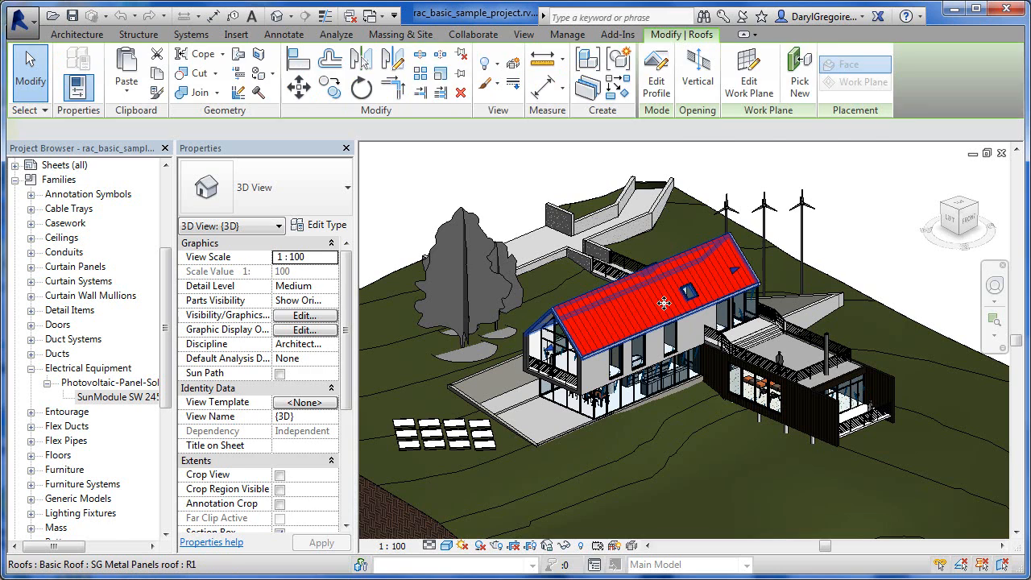
left_click(327, 226)
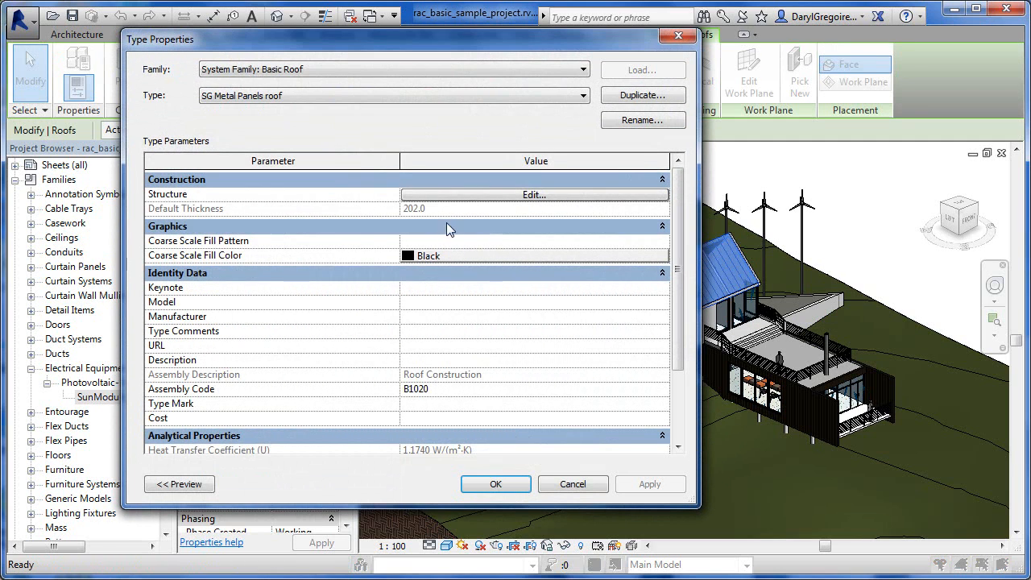
left_click(448, 202)
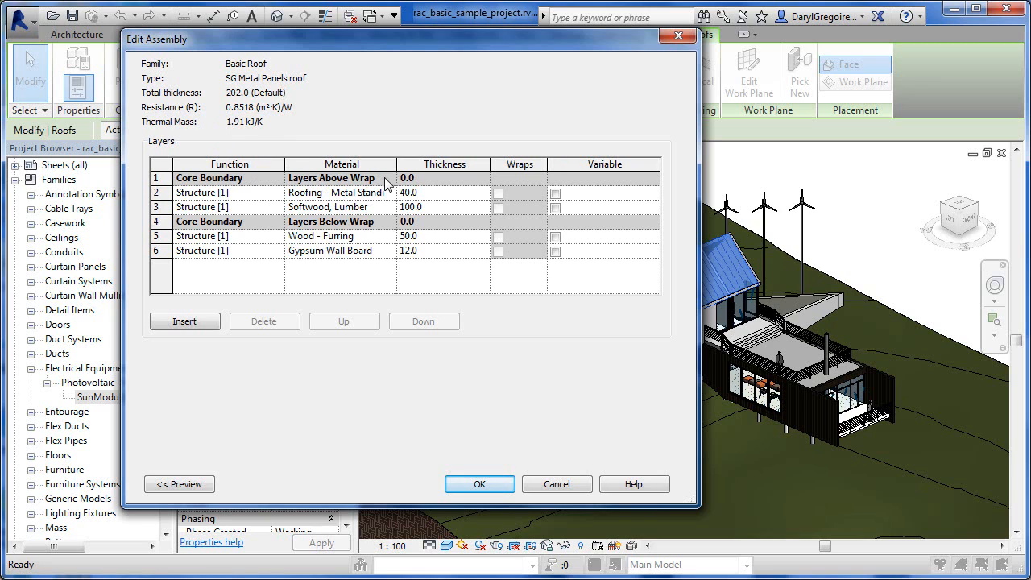
left_click_drag(396, 160, 446, 160)
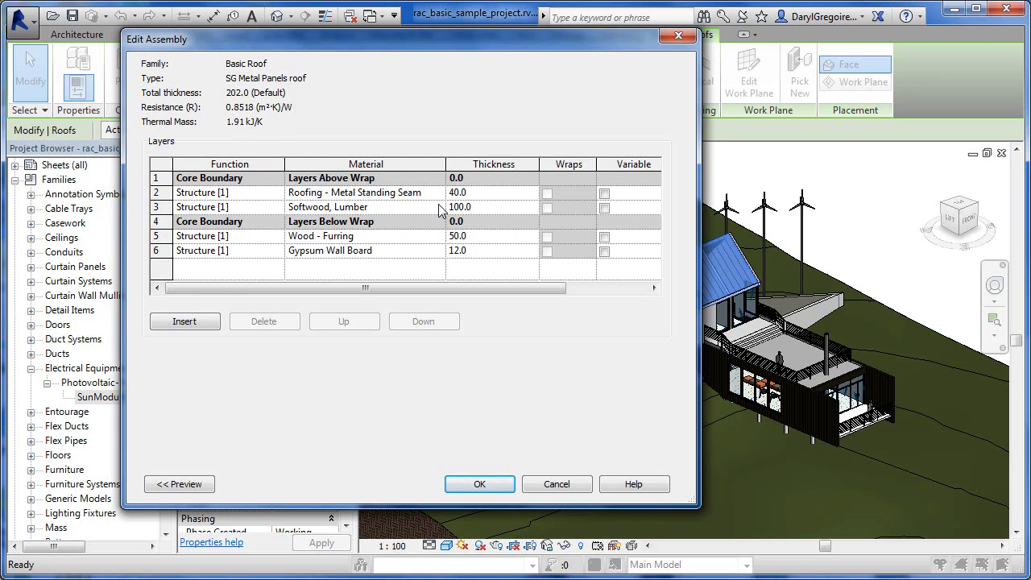
- Examine the thermal properties of the roof's Gypsum Wall Board material and leave the material unchanged
left_click(436, 253)
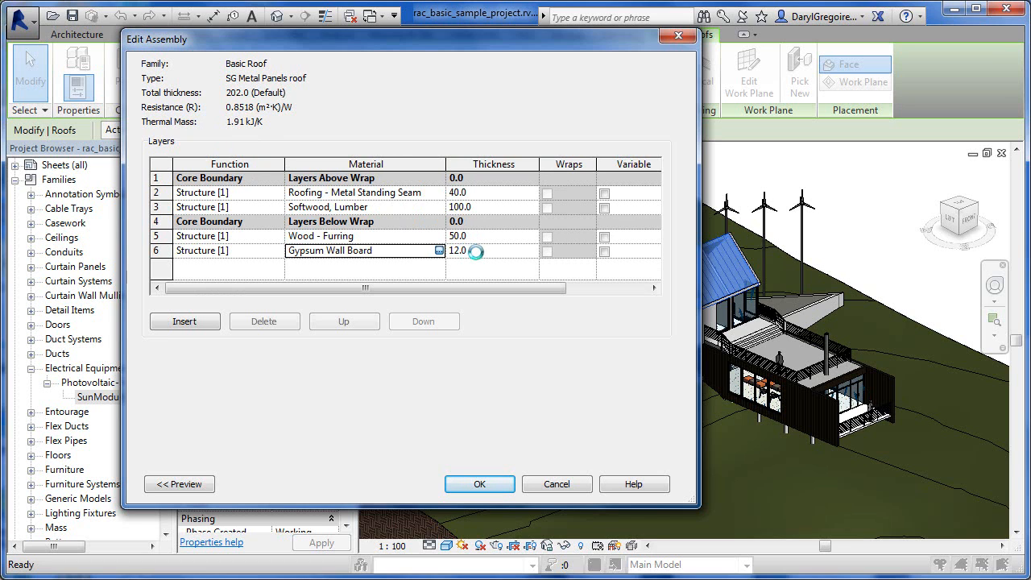
left_click(352, 254)
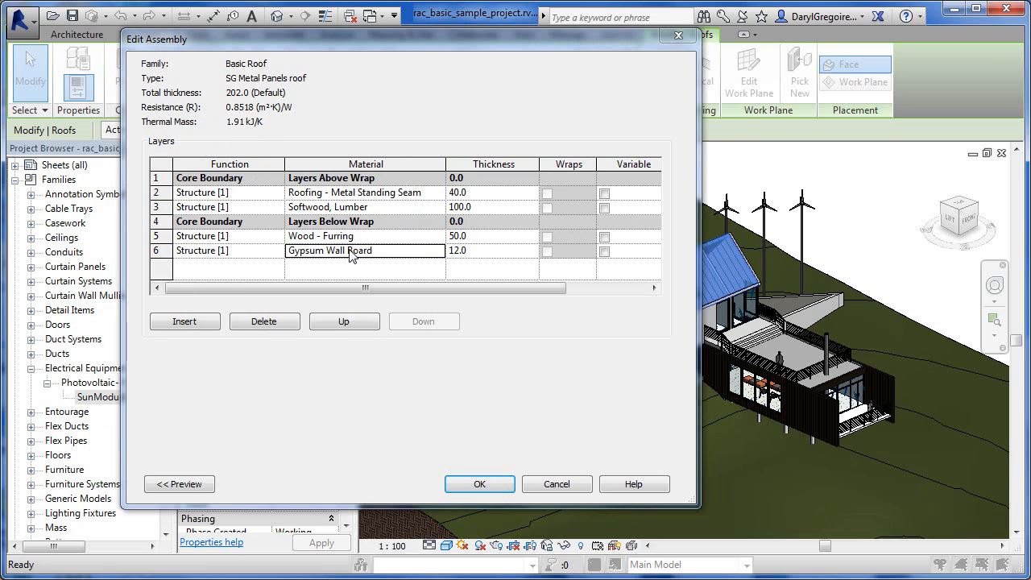
left_click(355, 251)
left_click(436, 250)
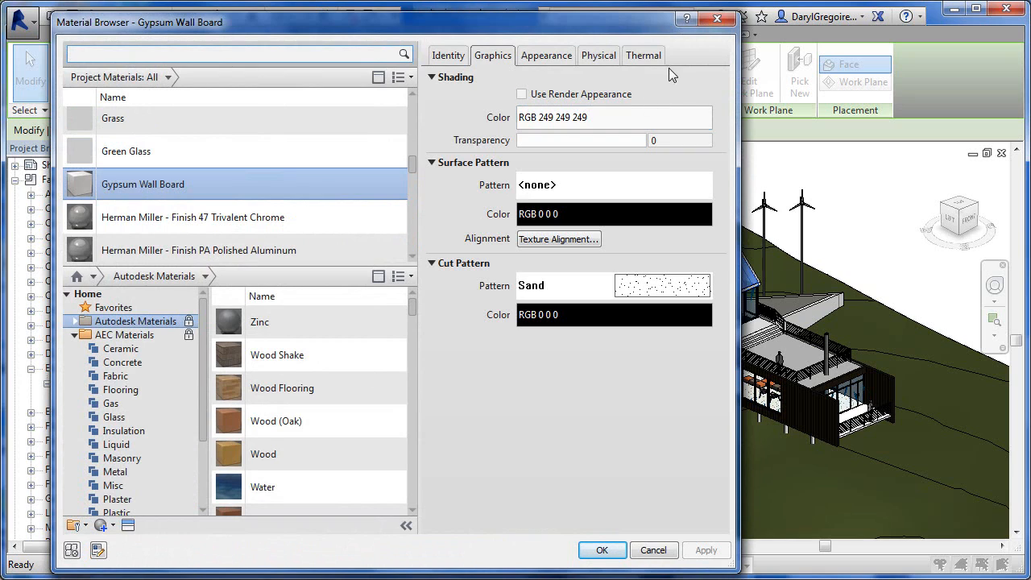
left_click(649, 57)
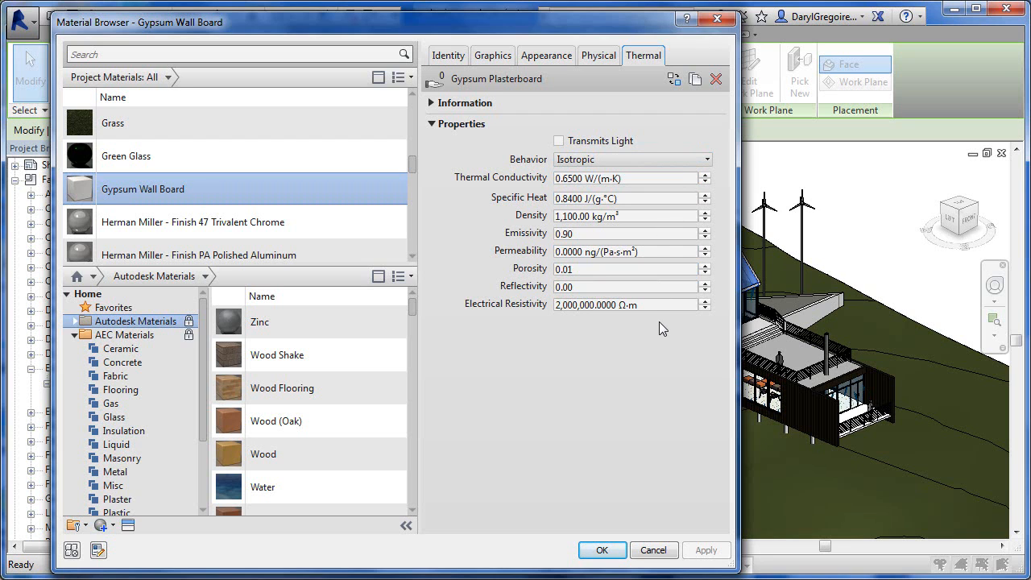
left_click(657, 550)
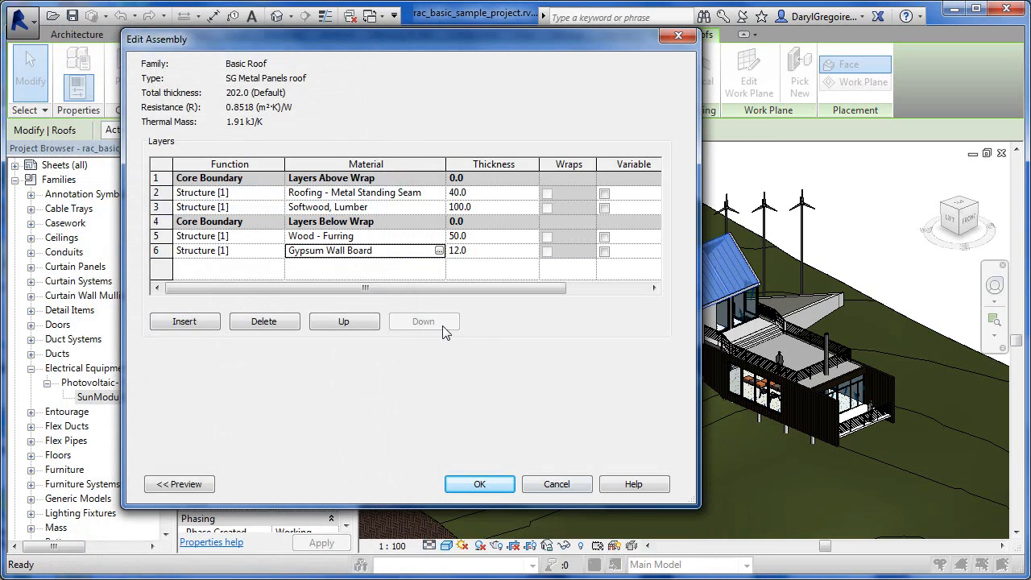
- Preview the roof assembly in section, review its core boundaries and material layers, and close the assembly without changes
left_click(170, 486)
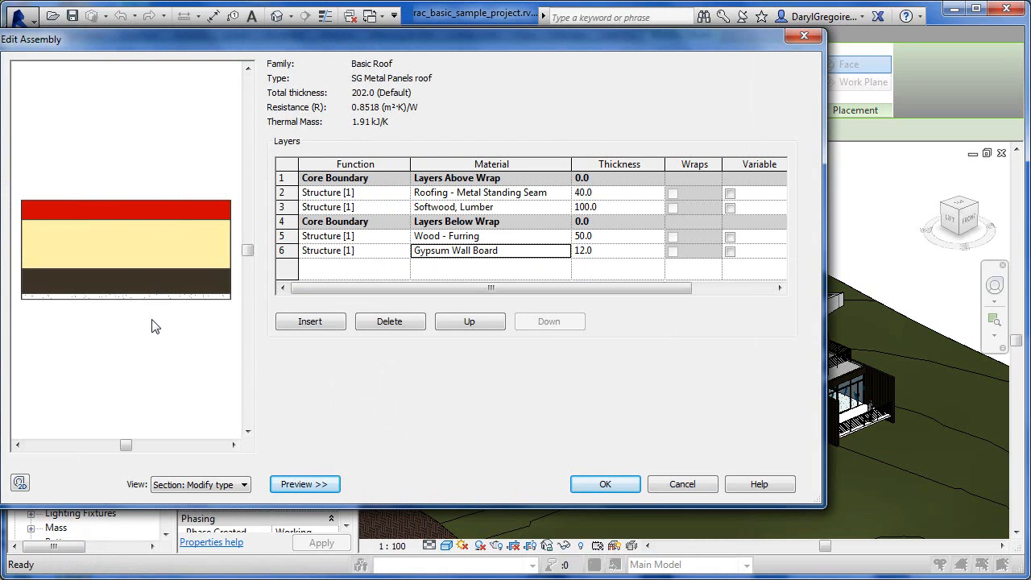
left_click_drag(282, 37, 330, 34)
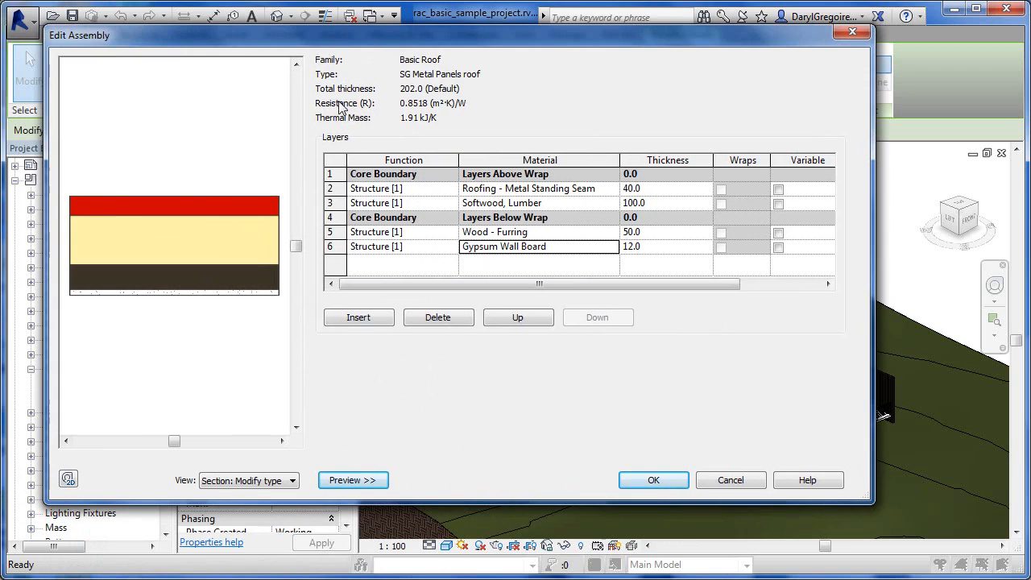
left_click(337, 172)
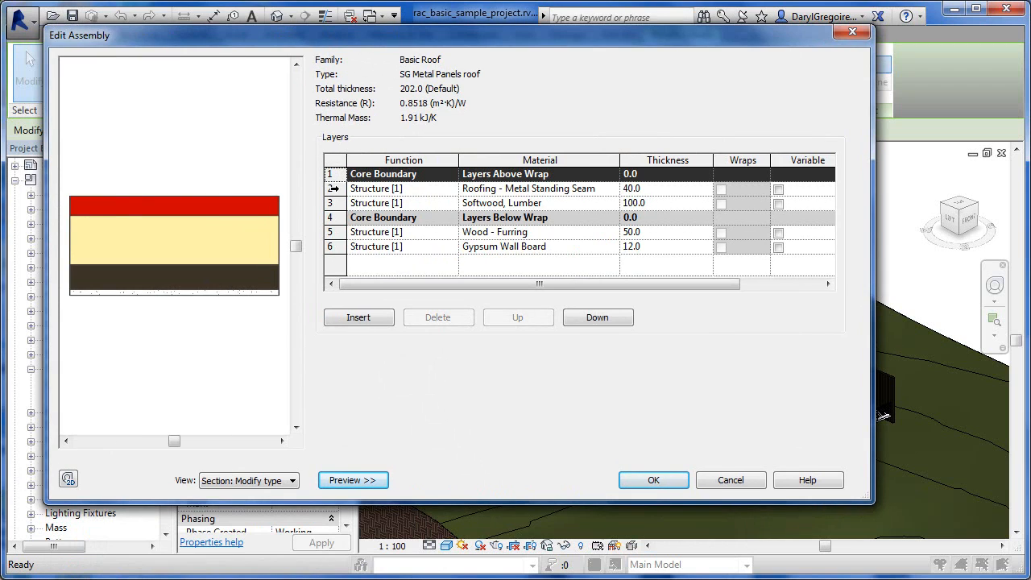
left_click(332, 189)
left_click(333, 202)
left_click(335, 217)
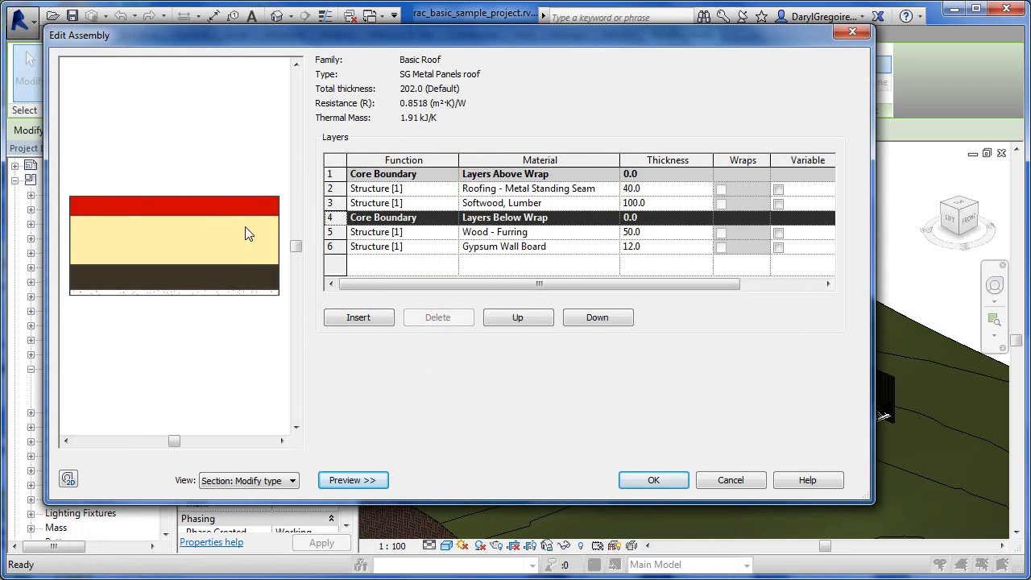
left_click(601, 247)
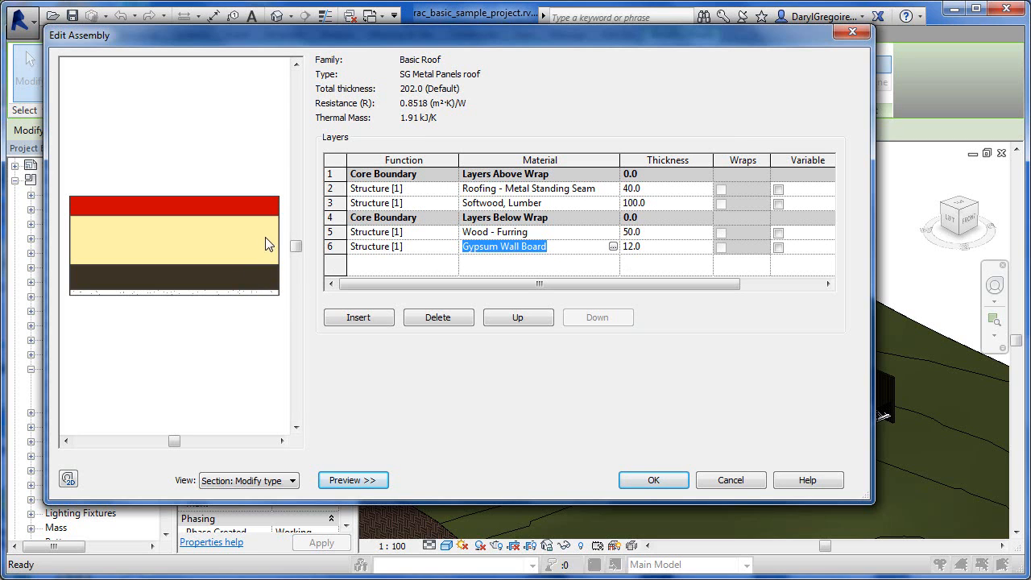
left_click(733, 479)
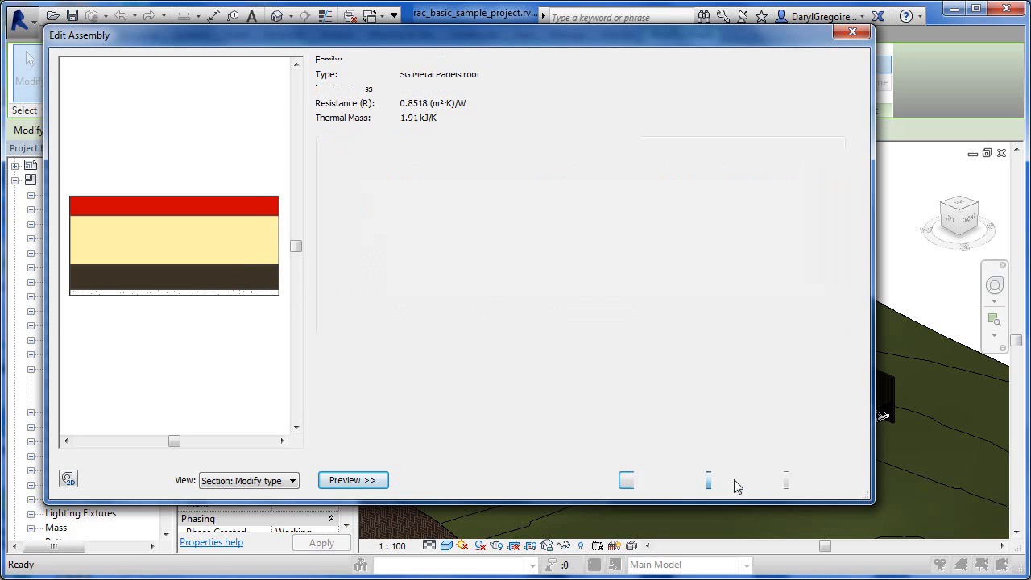
- Leave the roof's type properties unchanged and open the layer structure of the SIP 202mm Wall - conc clad wall type
left_click(733, 479)
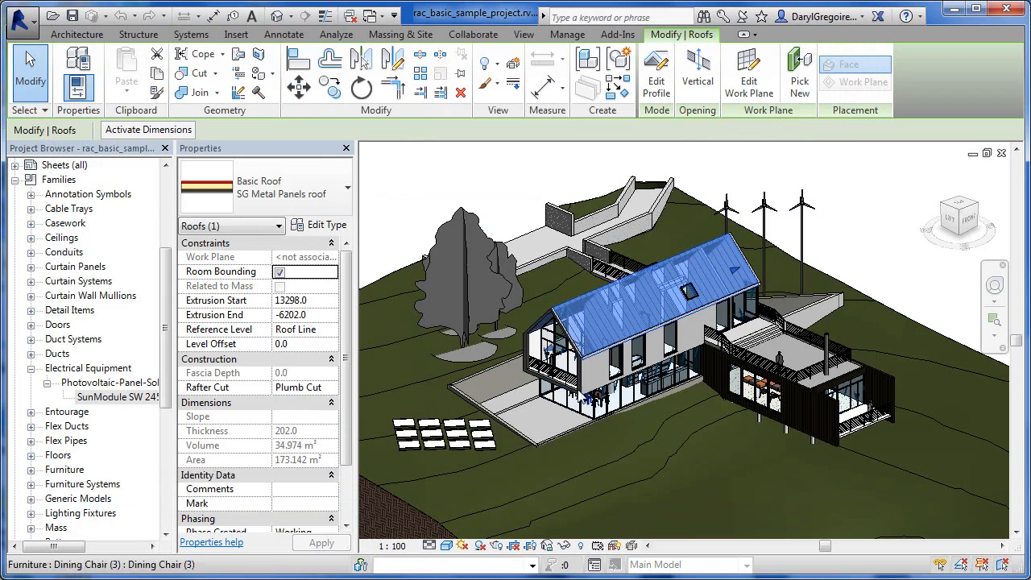
key("Escape")
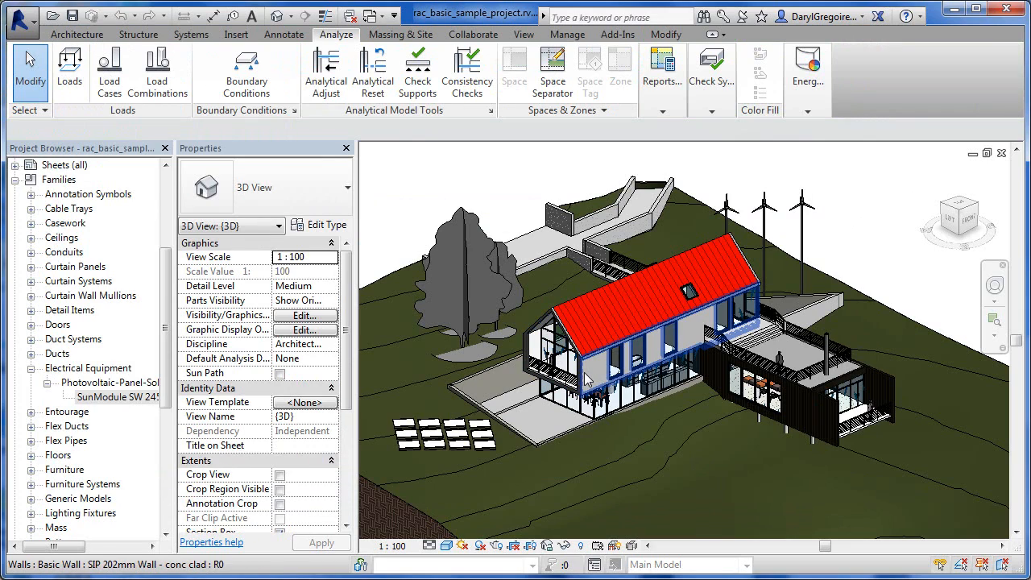
left_click(552, 397)
left_click(322, 226)
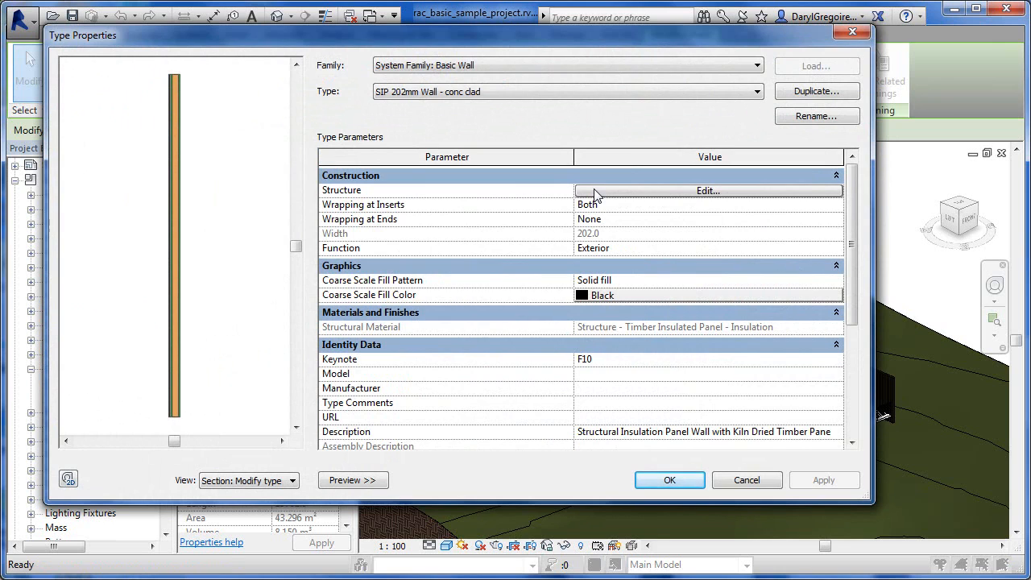
left_click(595, 193)
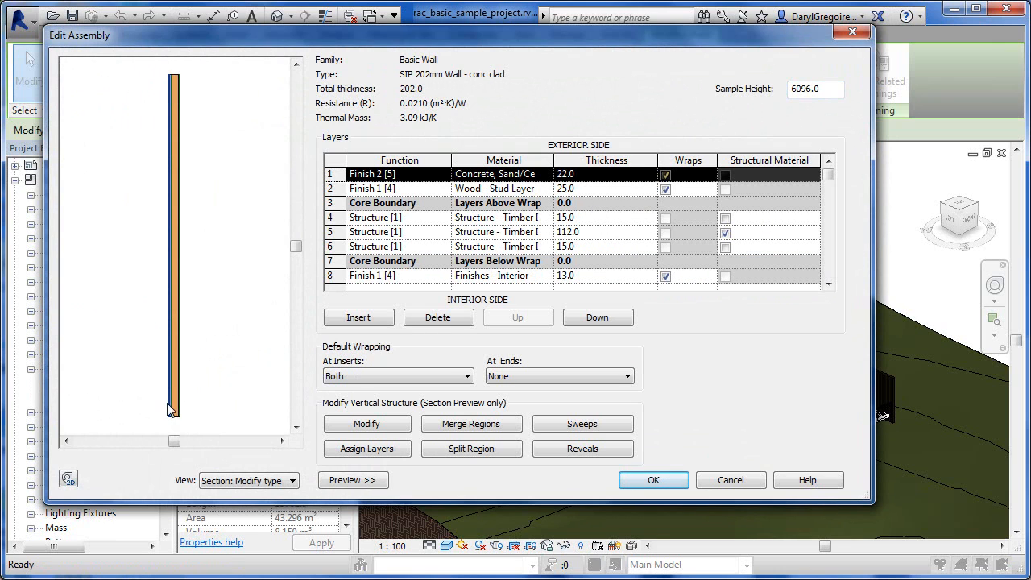
- Review the wall's finish, stud, structure and interior layers in the section preview and widen the material column to show full names
scroll(167, 410, "up", 5)
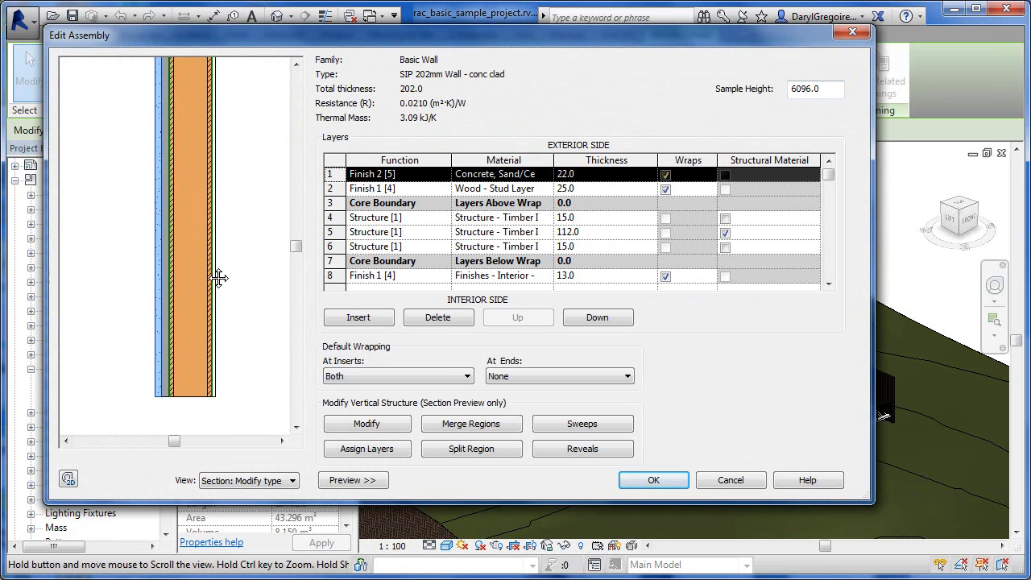
left_click(336, 188)
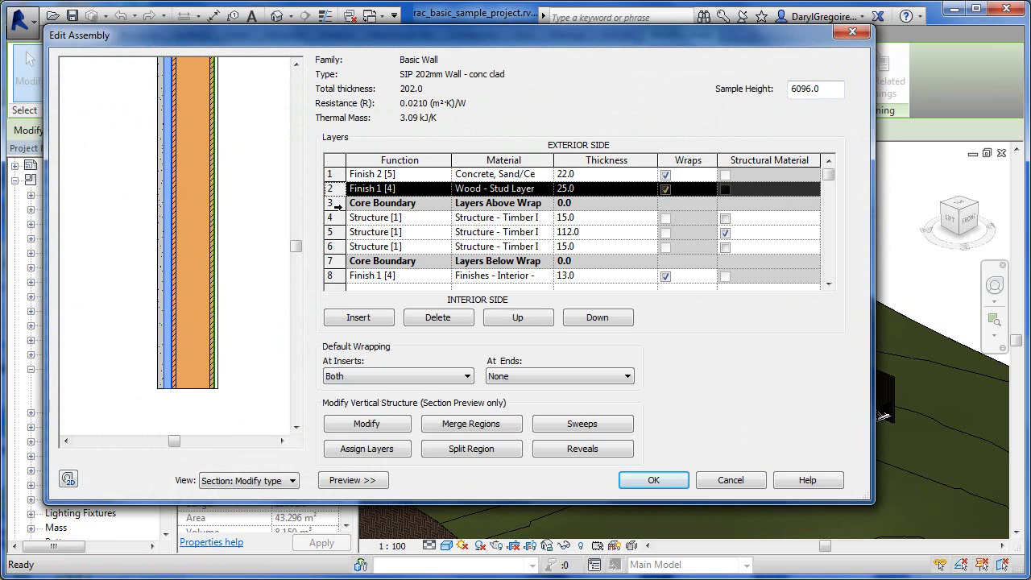
left_click(337, 217)
left_click(337, 232)
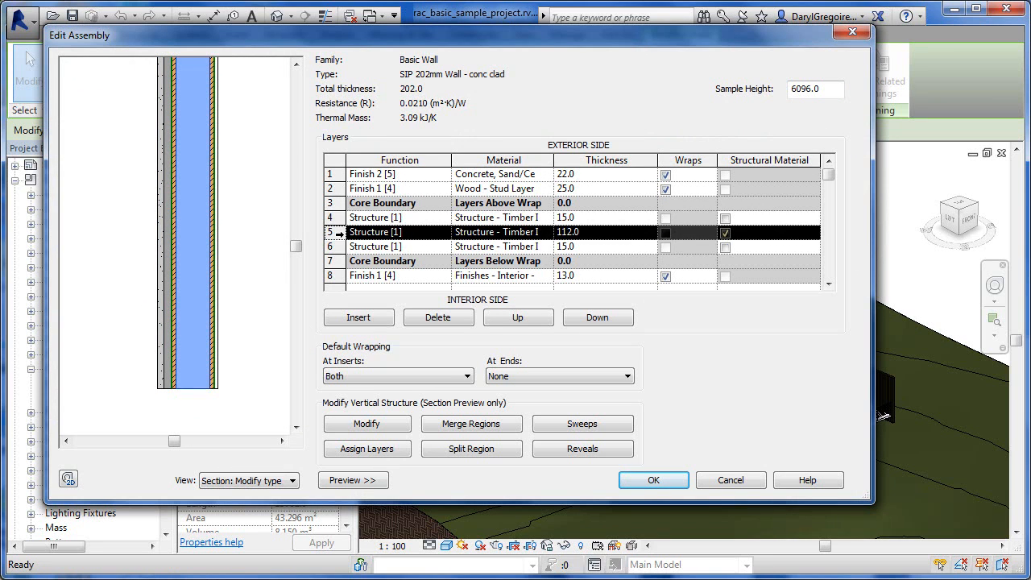
left_click(332, 275)
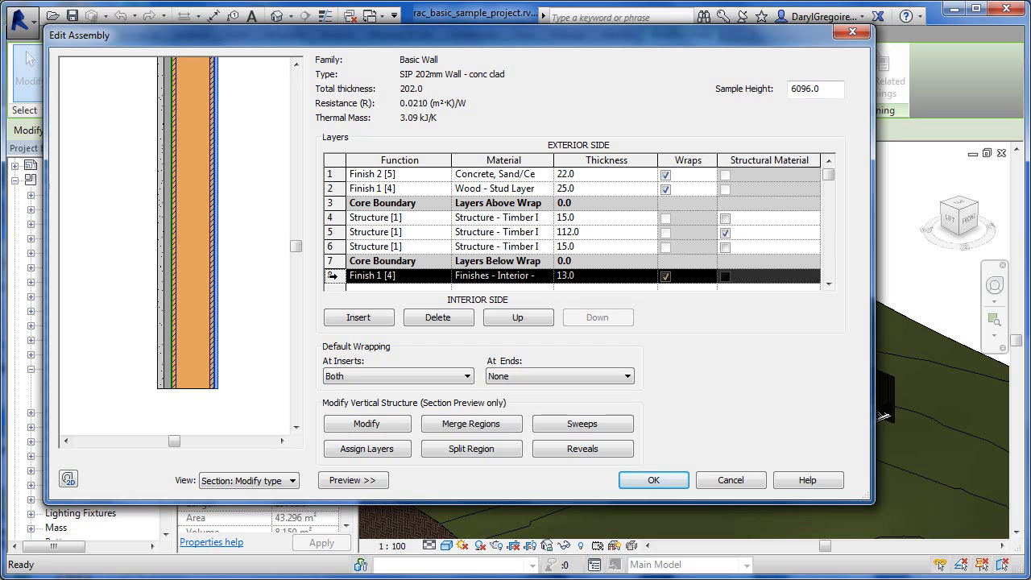
left_click_drag(553, 159, 709, 185)
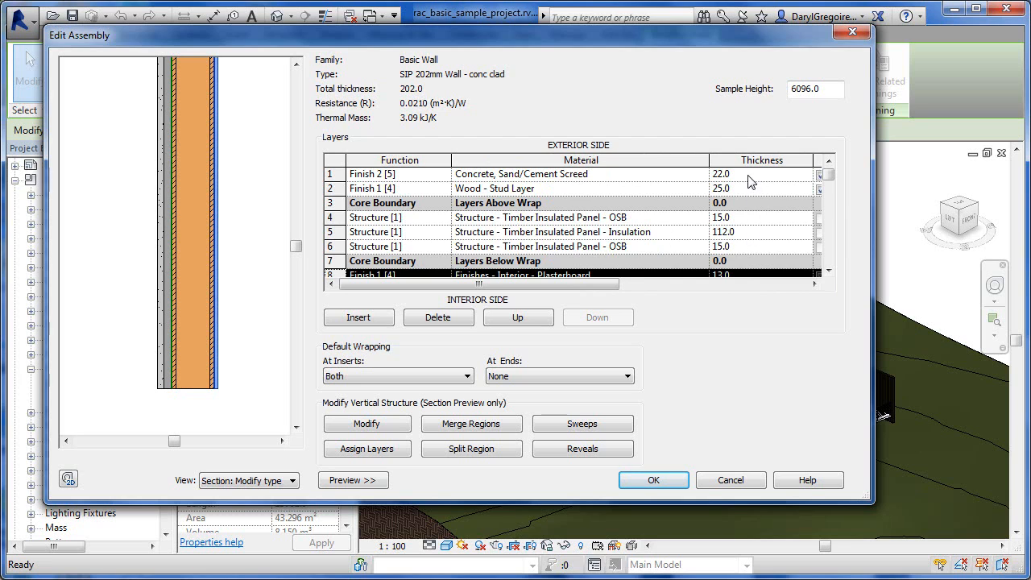
- Add the Plywood thermal asset from Autodesk Physical Assets to the Structure - Timber Insulated Panel - Insulation material
left_click(676, 234)
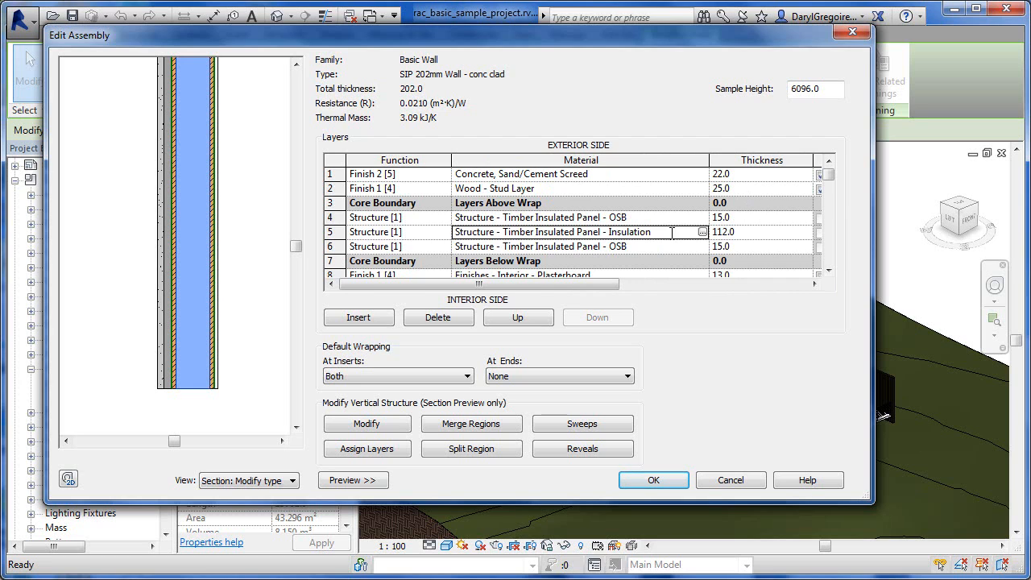
left_click(703, 232)
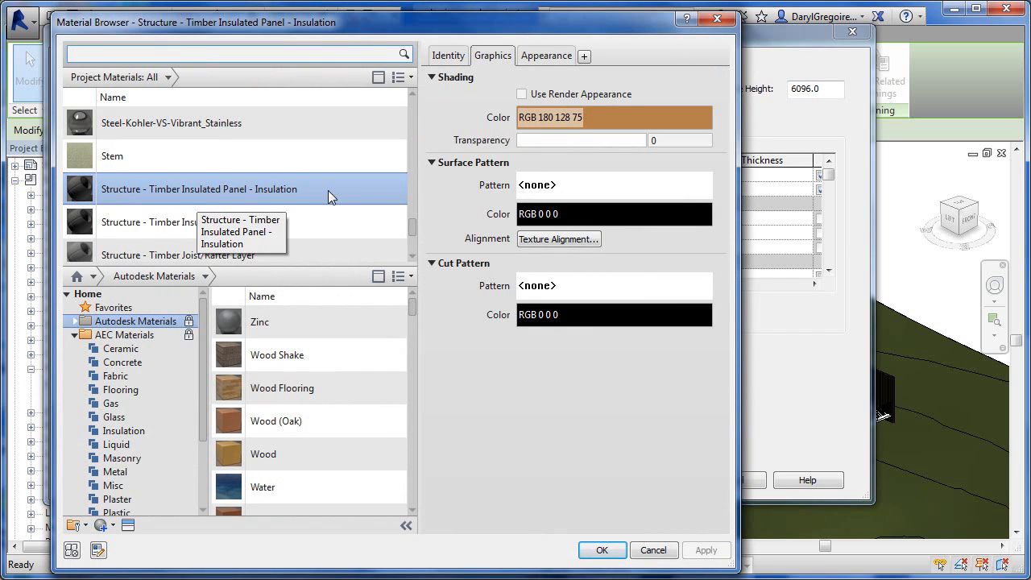
left_click(584, 56)
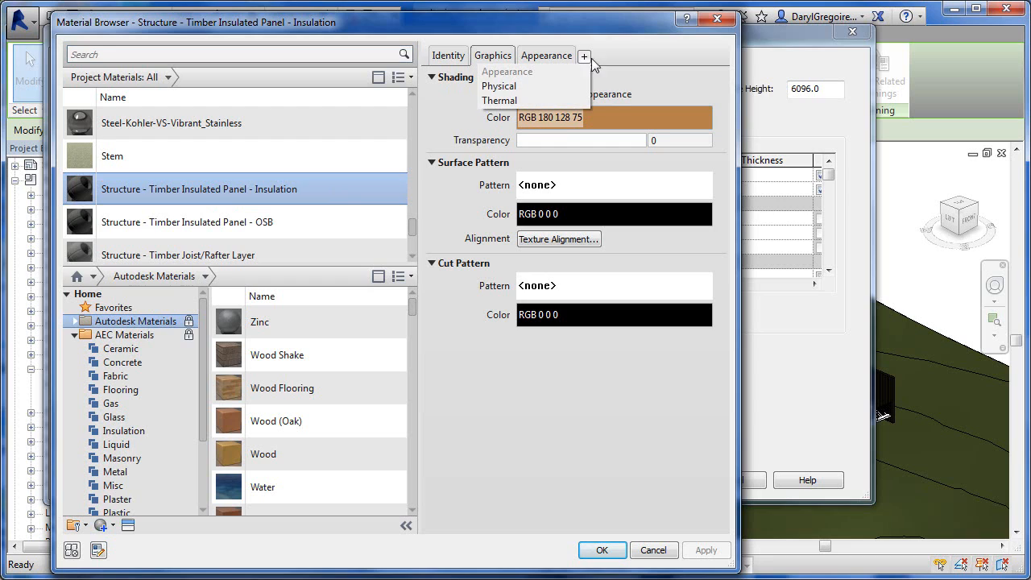
left_click(518, 104)
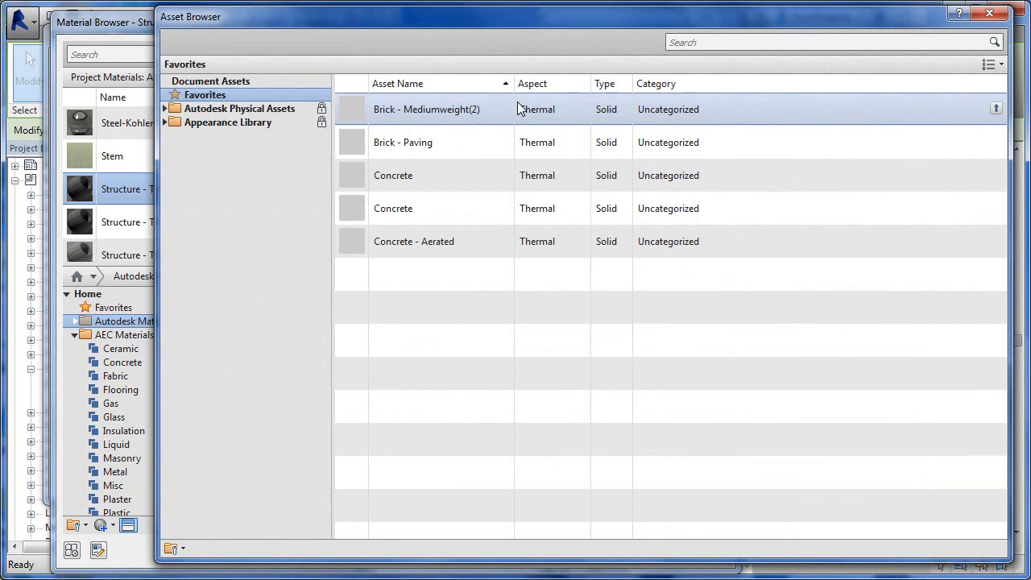
left_click(281, 109)
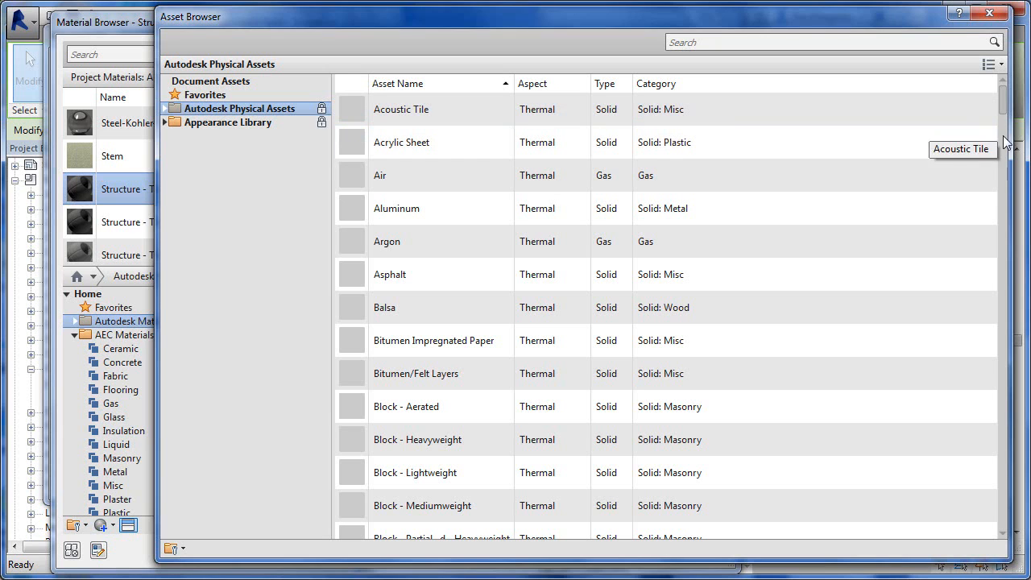
left_click_drag(1005, 101, 1017, 355)
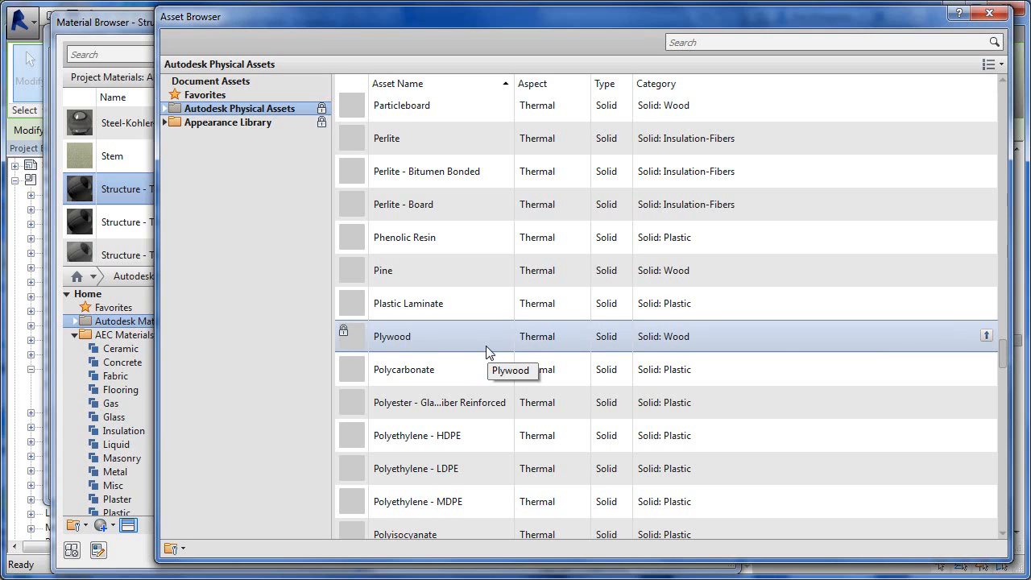
left_click(987, 337)
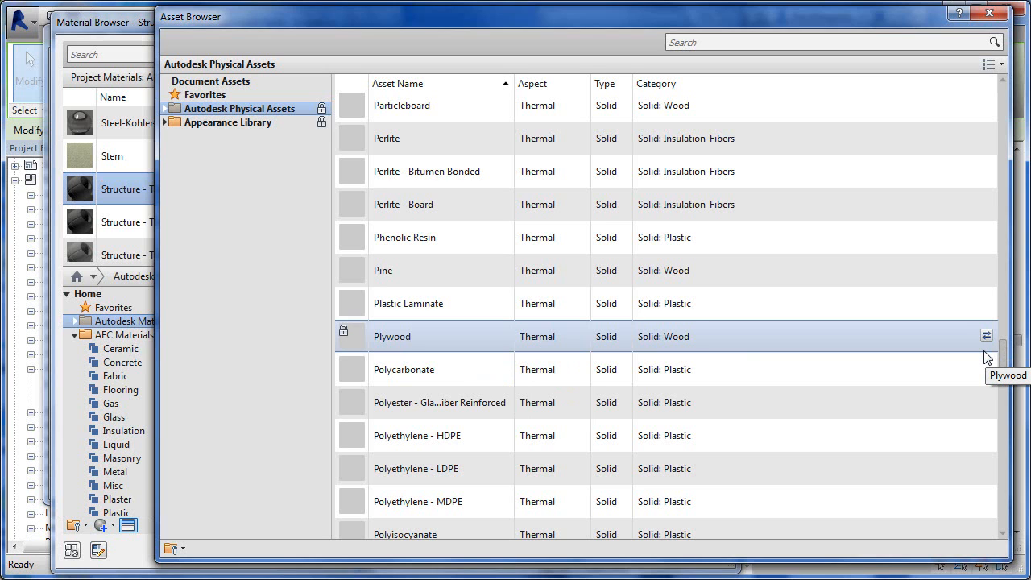
left_click(996, 16)
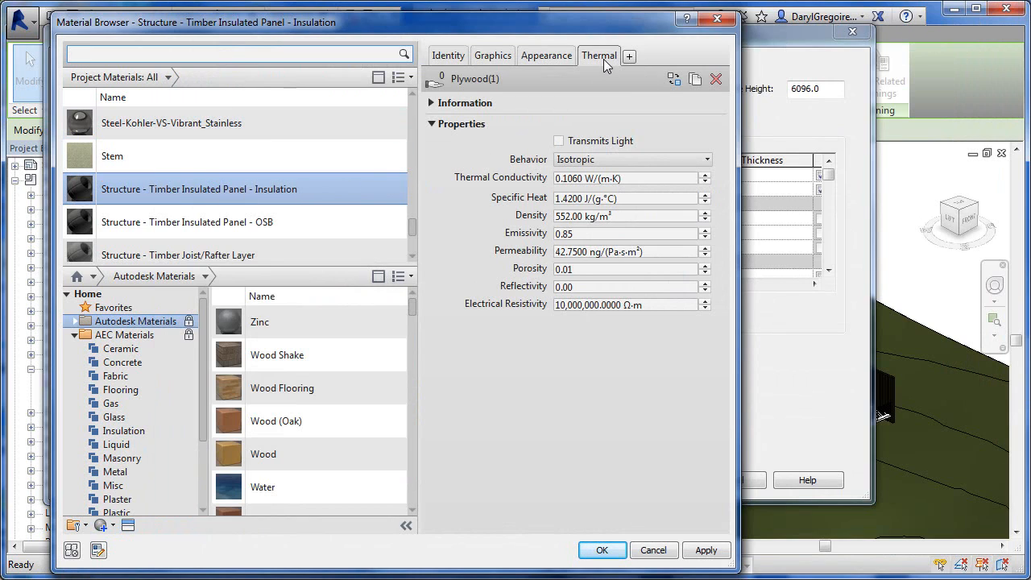
- Review the new asset's thermal conductivity, specific heat, density and emissivity, and accept the material
left_click(637, 177)
left_click(645, 197)
left_click(647, 215)
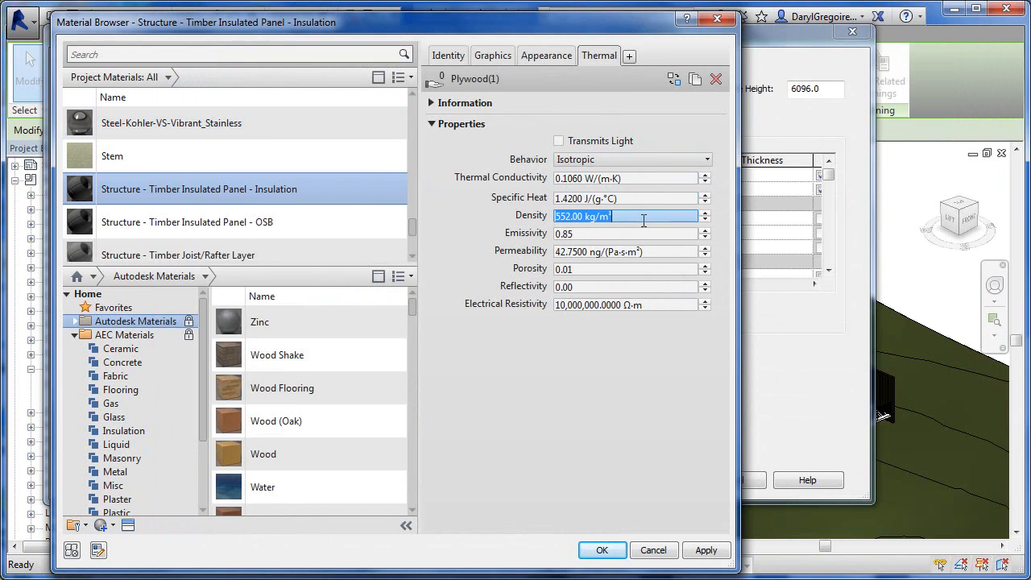
left_click(649, 234)
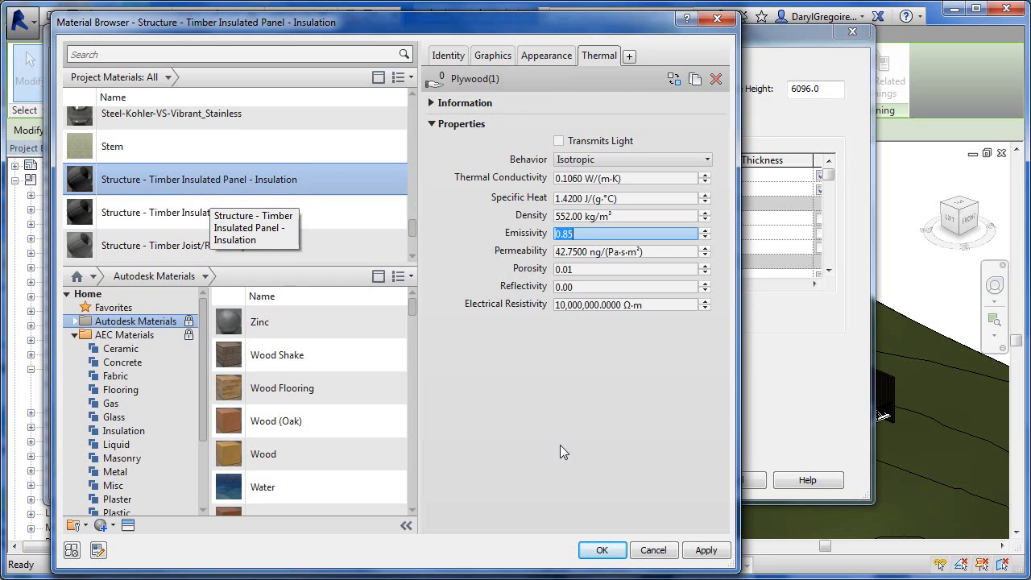
left_click(612, 555)
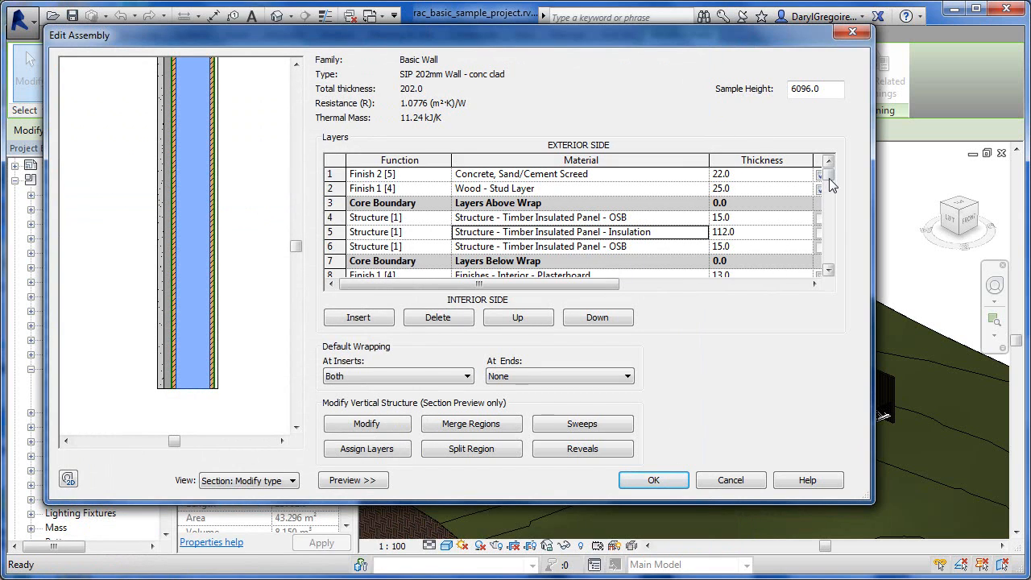
- Check the wall assembly down to its interior plasterboard layer and accept the assembly and wall type changes
left_click(829, 271)
left_click(829, 271)
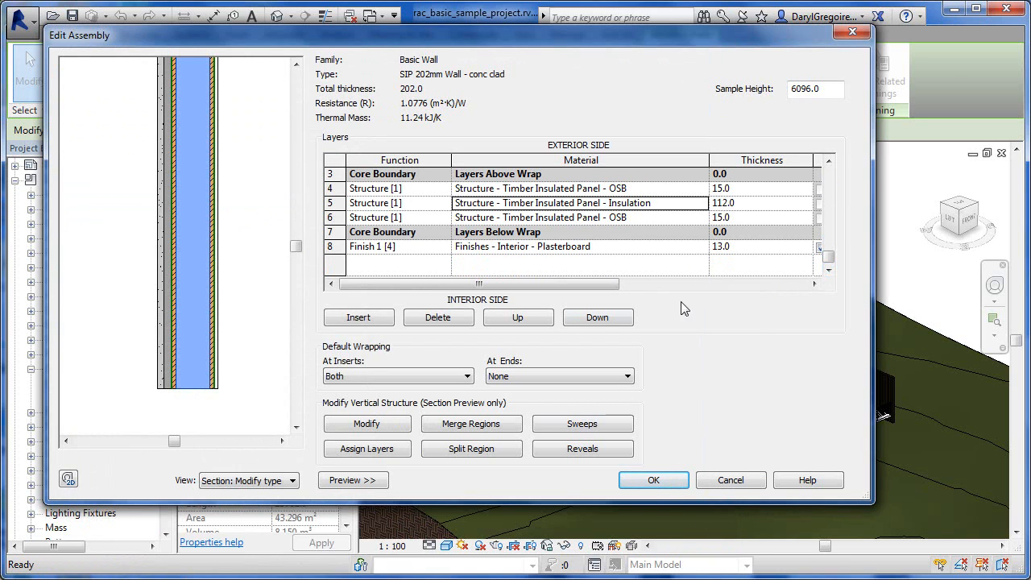
left_click(665, 481)
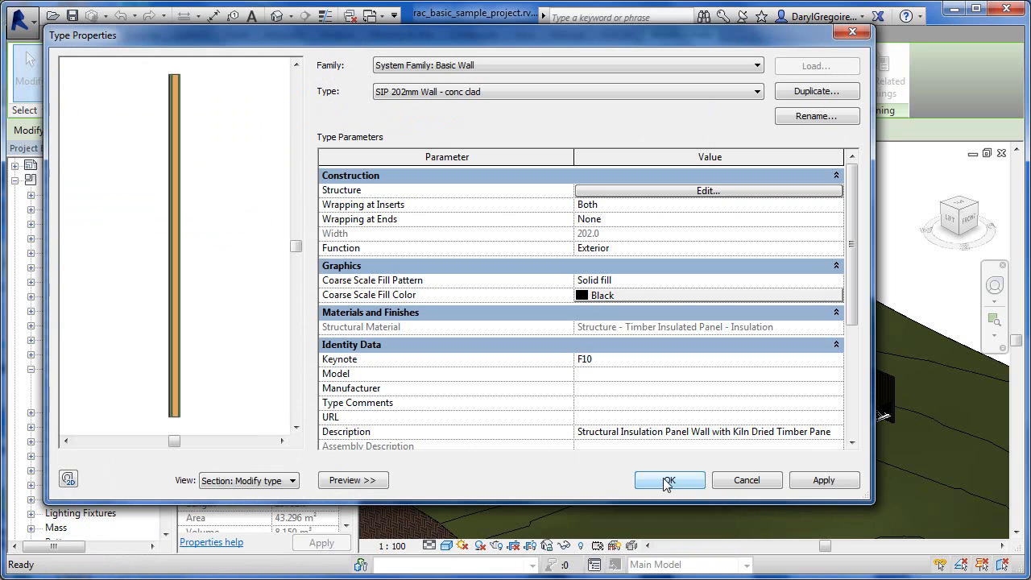
left_click(666, 480)
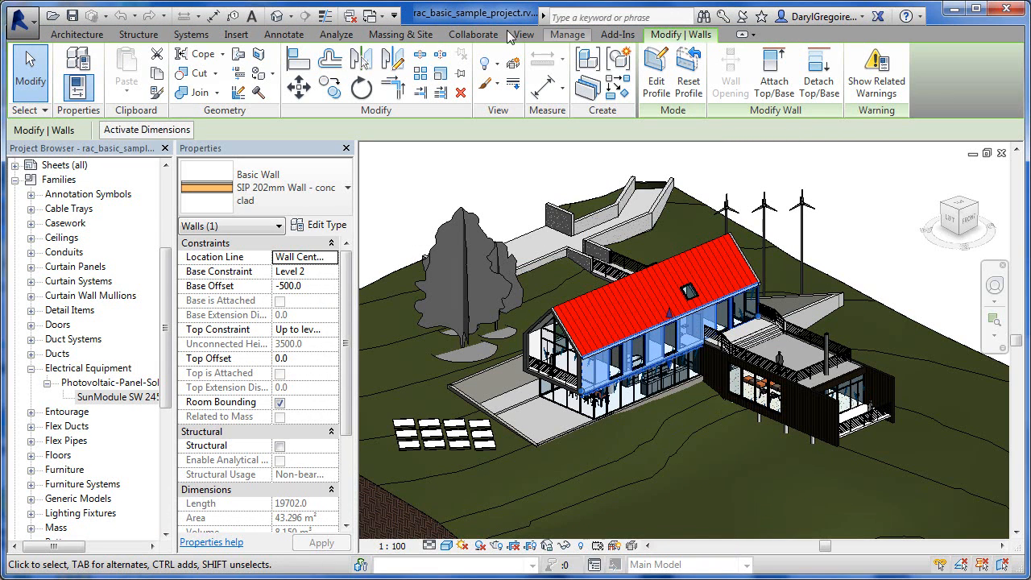
- Start an energy simulation and cancel at the request to create the Energy Analytical Model
left_click(336, 34)
mouse_move(818, 97)
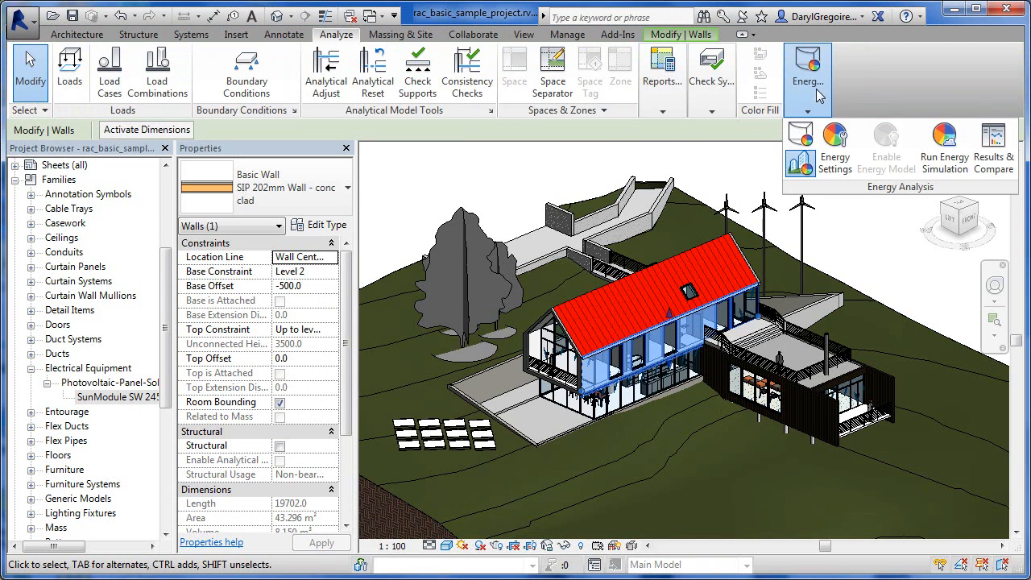
left_click(944, 157)
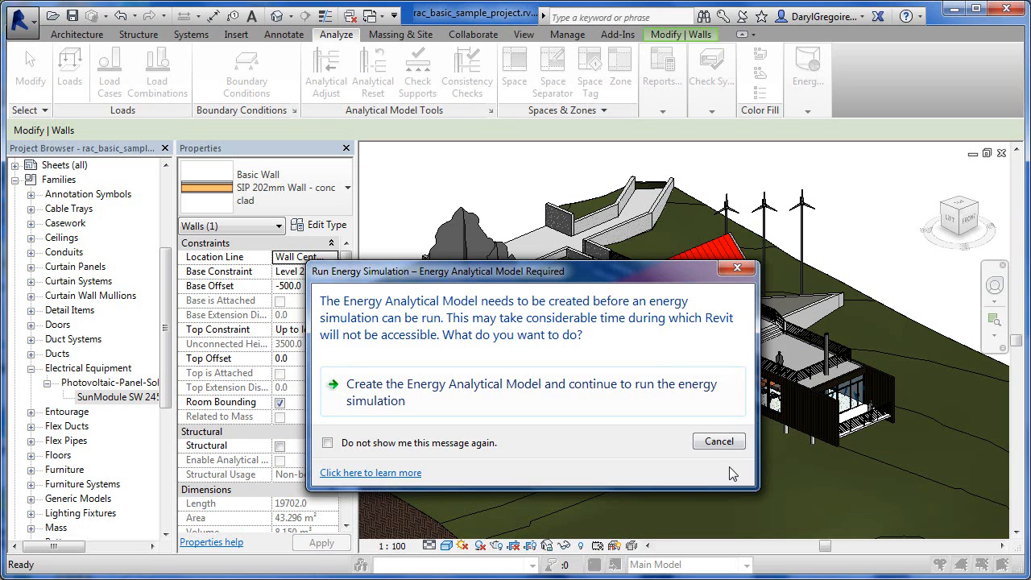
left_click(720, 442)
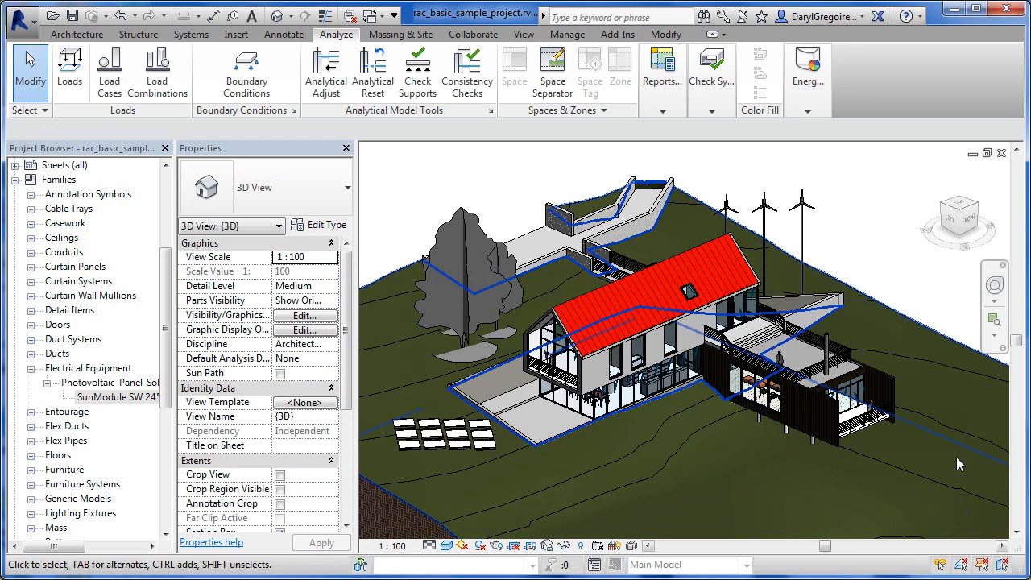
- Open the energy analysis Results and Compare window, move it over the model view and widen it
left_click(808, 112)
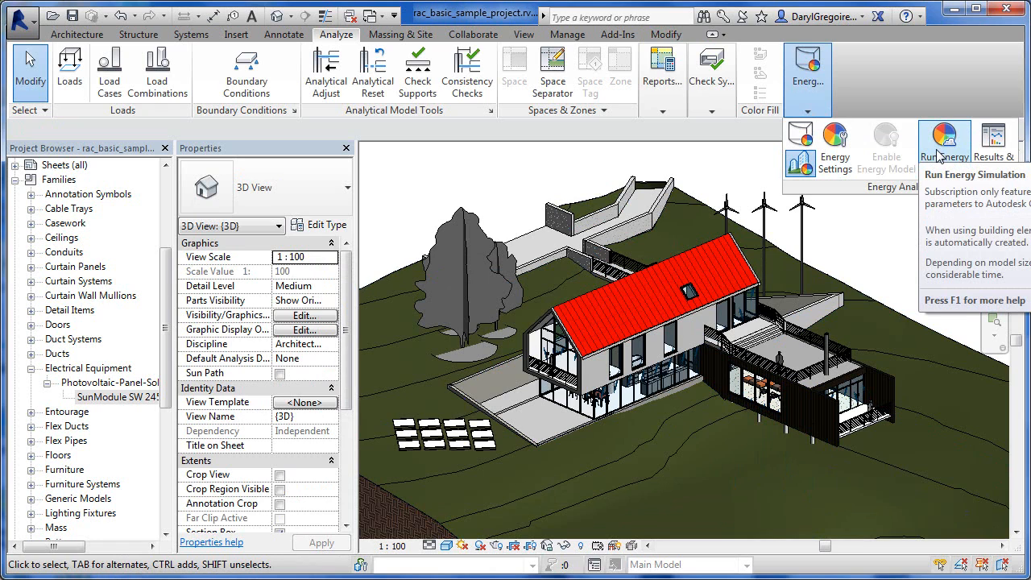
left_click(978, 166)
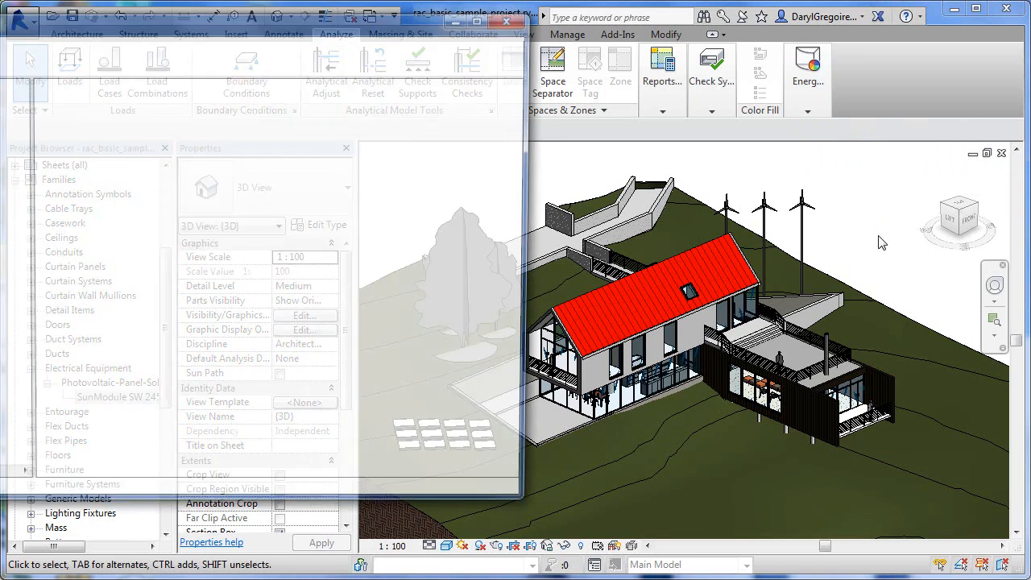
left_click_drag(261, 24, 532, 28)
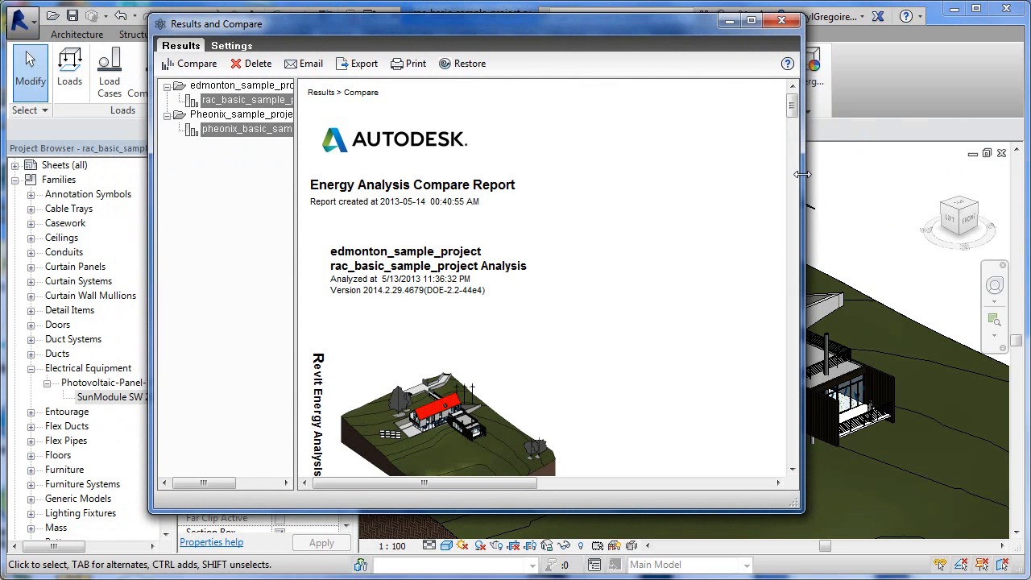
left_click_drag(803, 174, 889, 174)
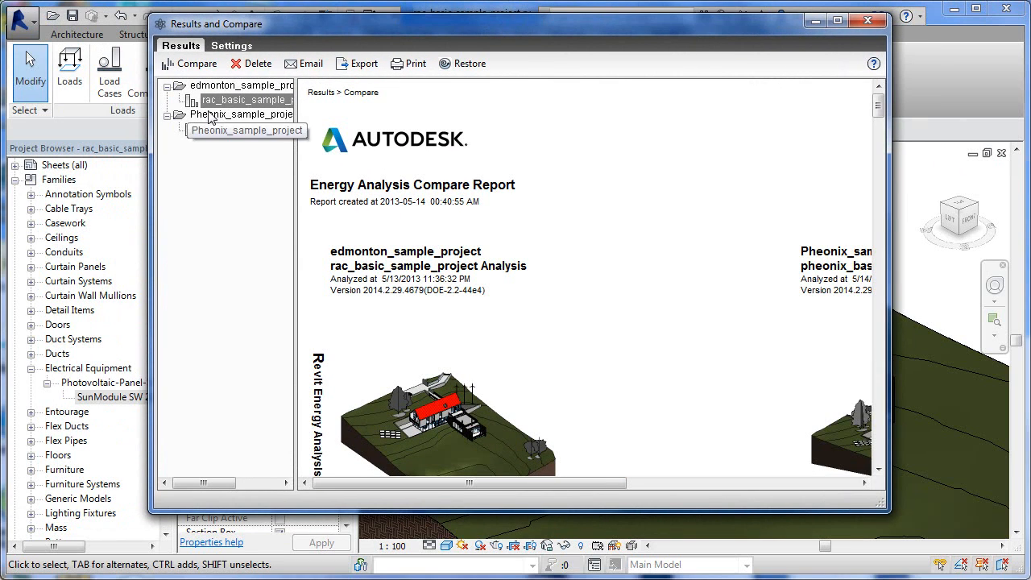
- View the edmonton_sample_project analysis and examine the Pheonix_sample_project results from the building performance factors to the monthly cooling load
left_click(216, 87)
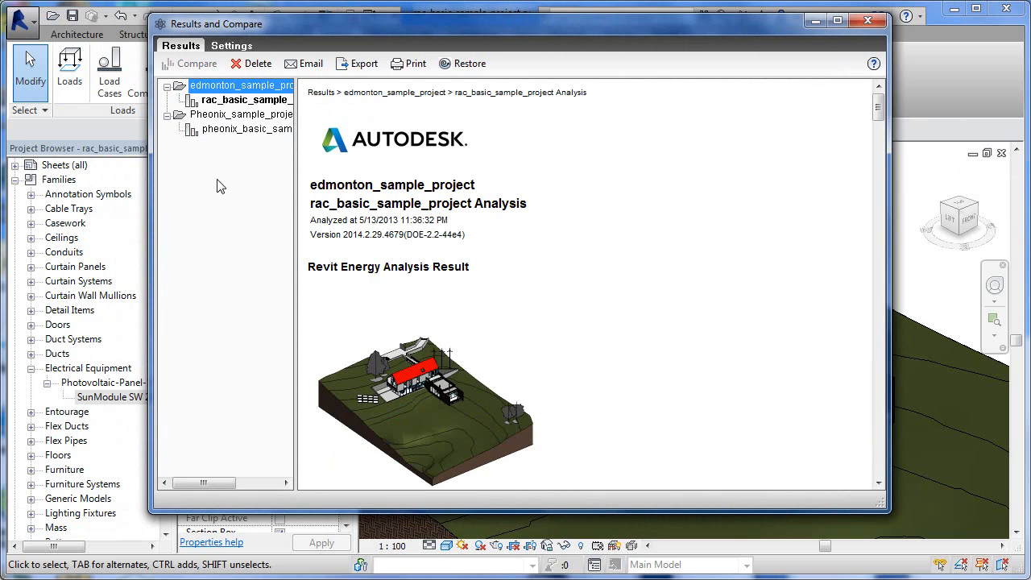
left_click(238, 131)
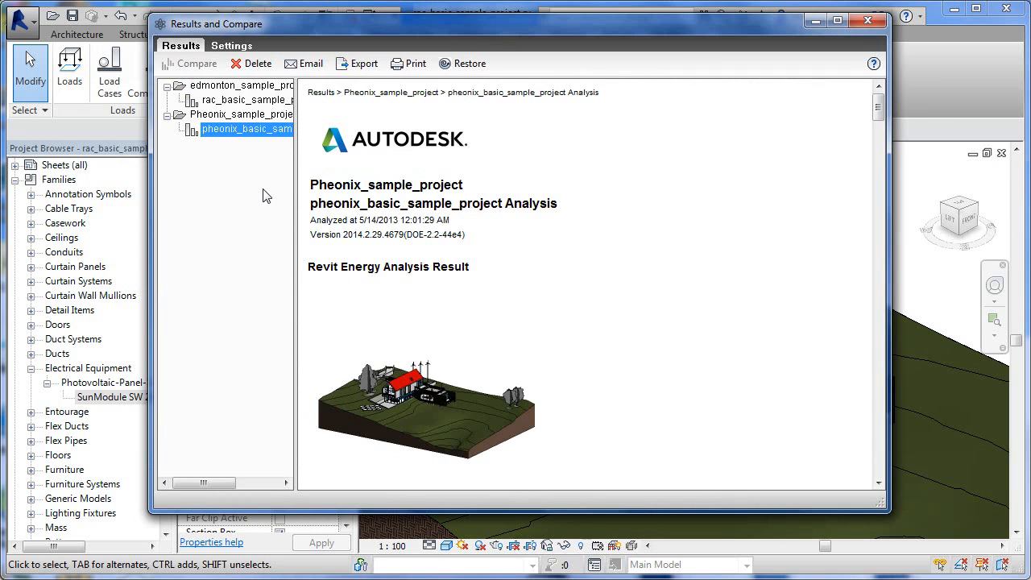
left_click_drag(885, 128, 889, 142)
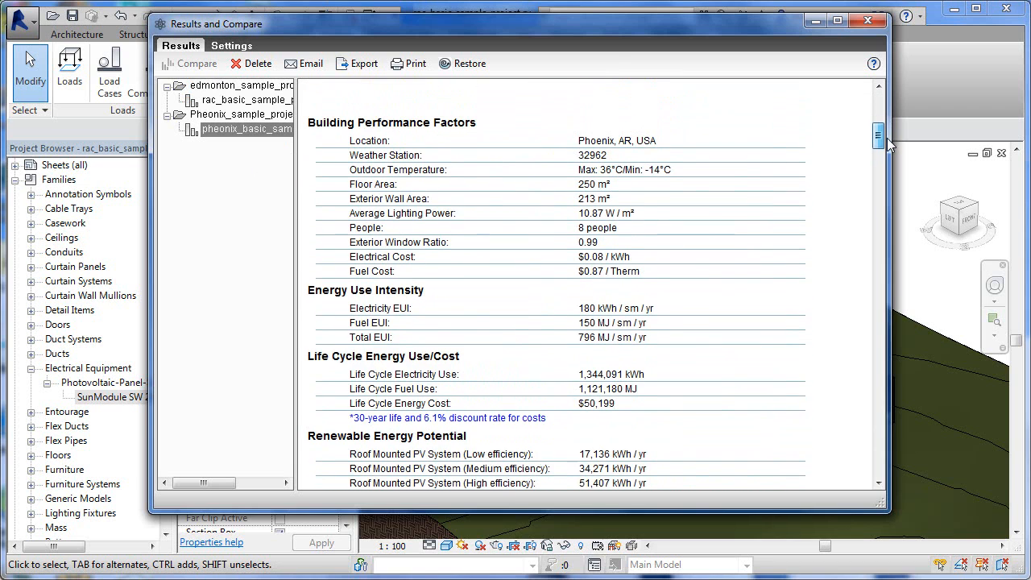
scroll(889, 144, "down", 4)
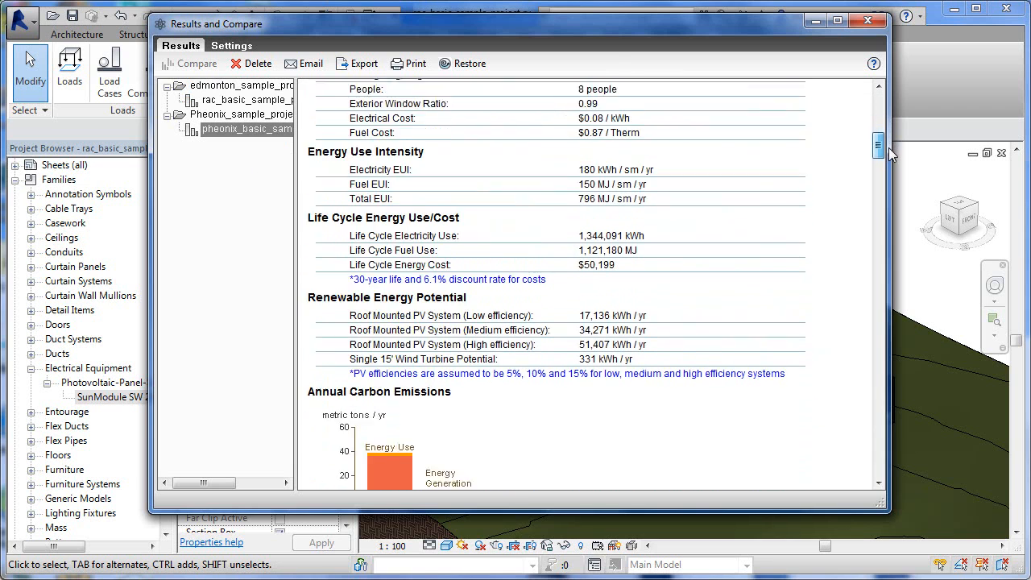
left_click_drag(888, 150, 902, 251)
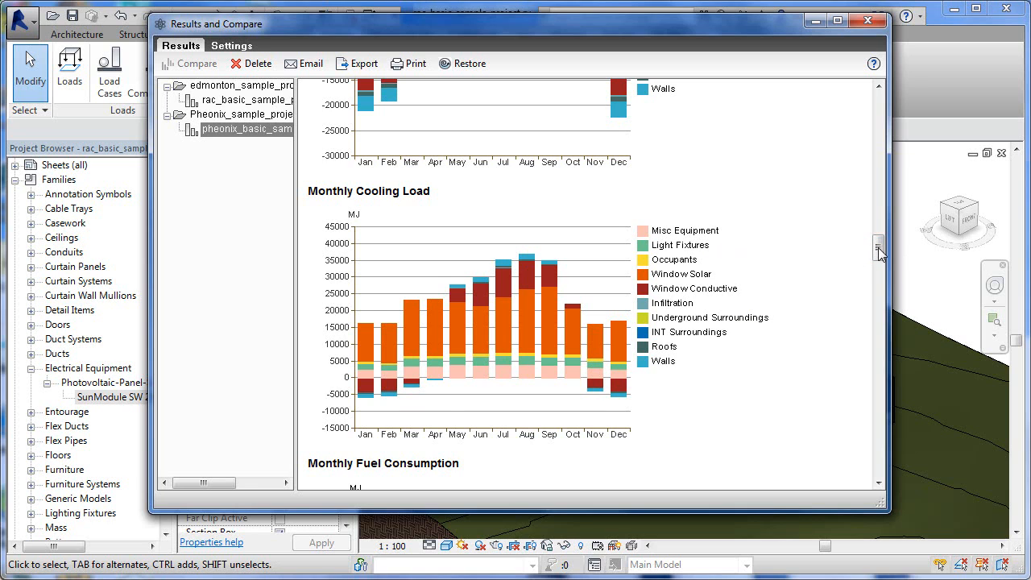
- Examine the Pheonix_sample_project results through the annual wind rose, and the edmonton_sample_project cooling load, fuel consumption and wind rose charts
left_click_drag(879, 248, 890, 309)
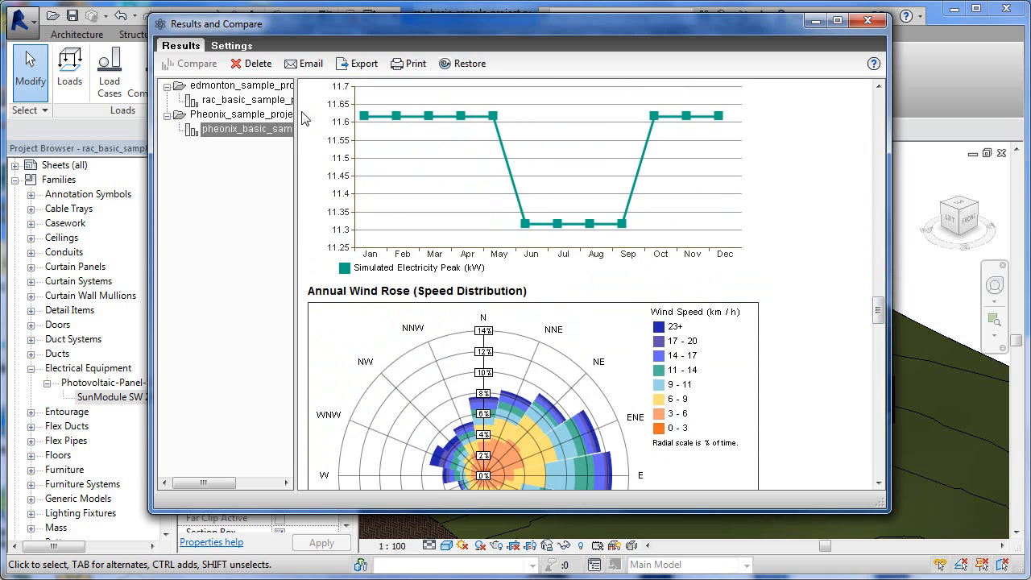
left_click(246, 100)
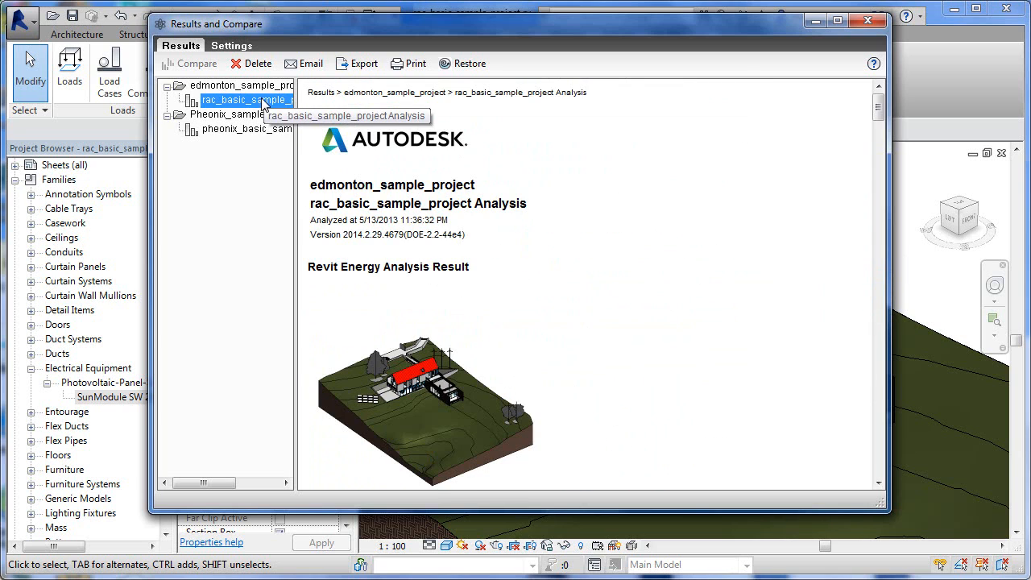
left_click_drag(879, 105, 881, 254)
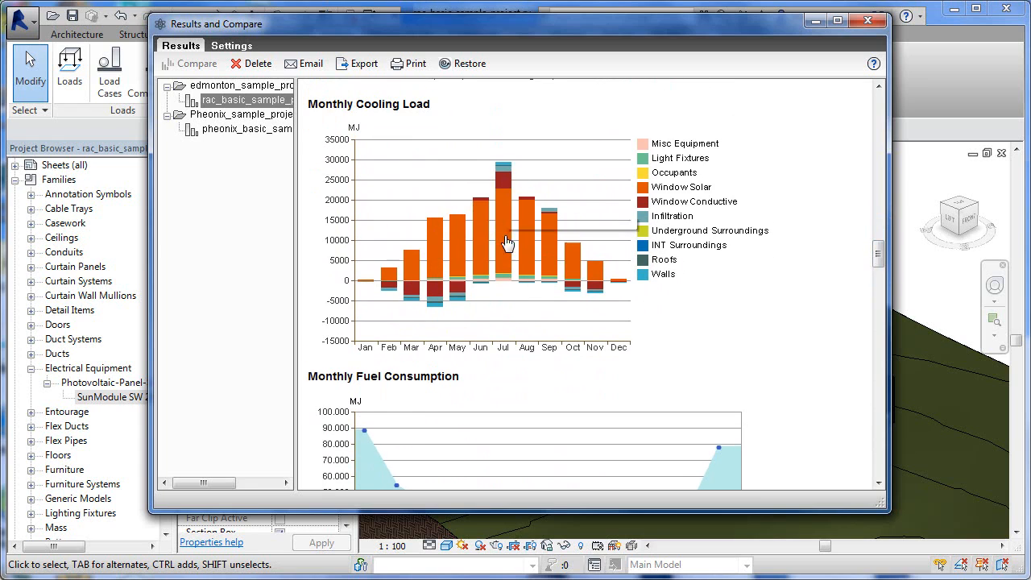
left_click_drag(882, 257, 881, 271)
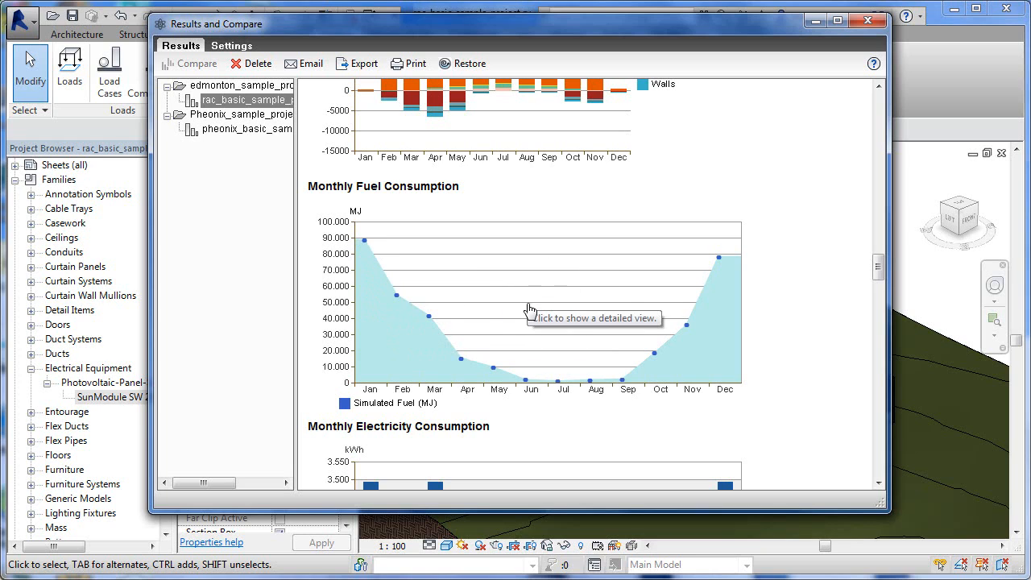
left_click_drag(880, 270, 890, 330)
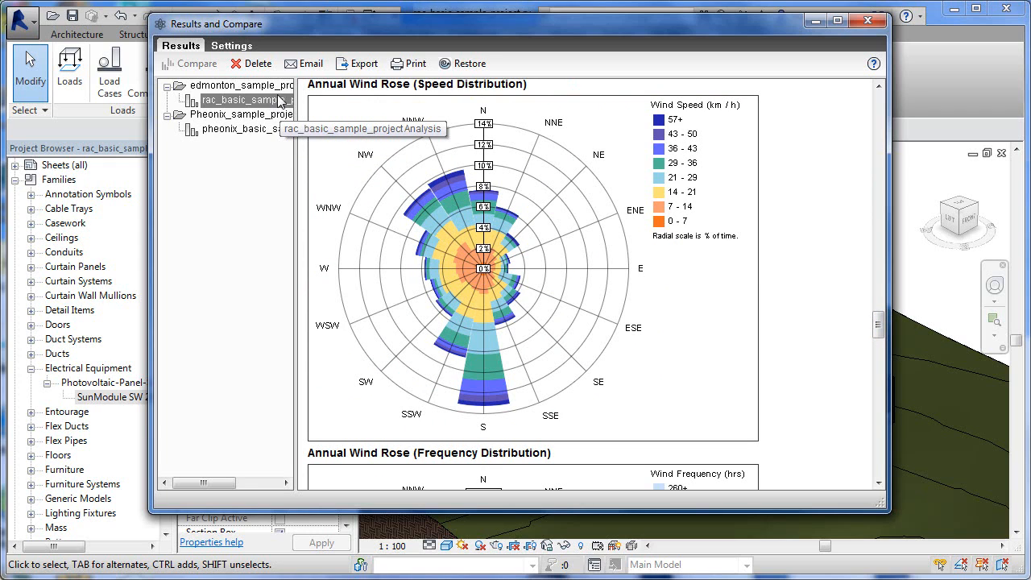
- Widen the Results and Compare window and generate a comparison report of the edmonton_sample_project and Pheonix_sample_project analyses
left_click_drag(153, 115, 27, 137)
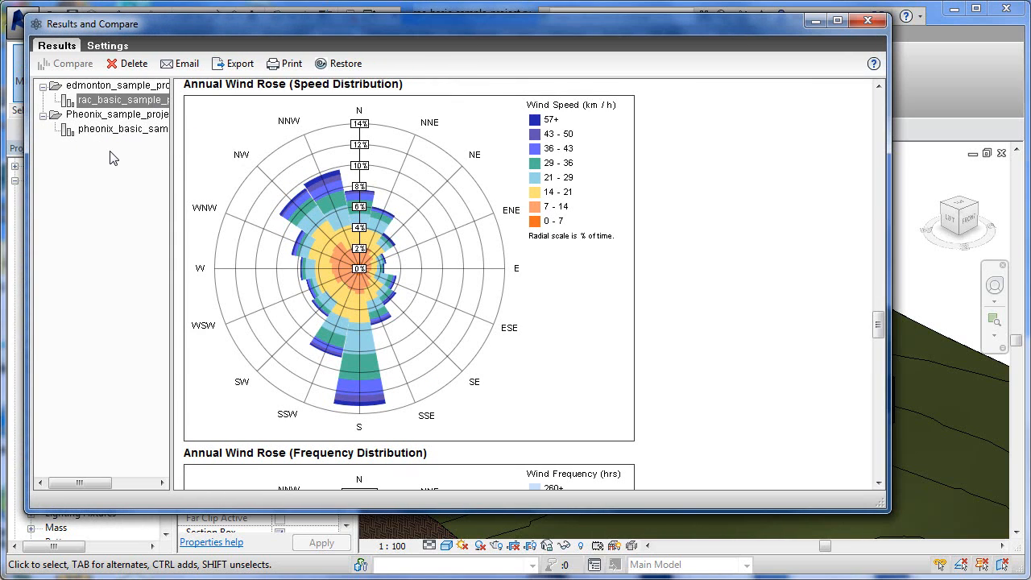
left_click(113, 131, "ctrl")
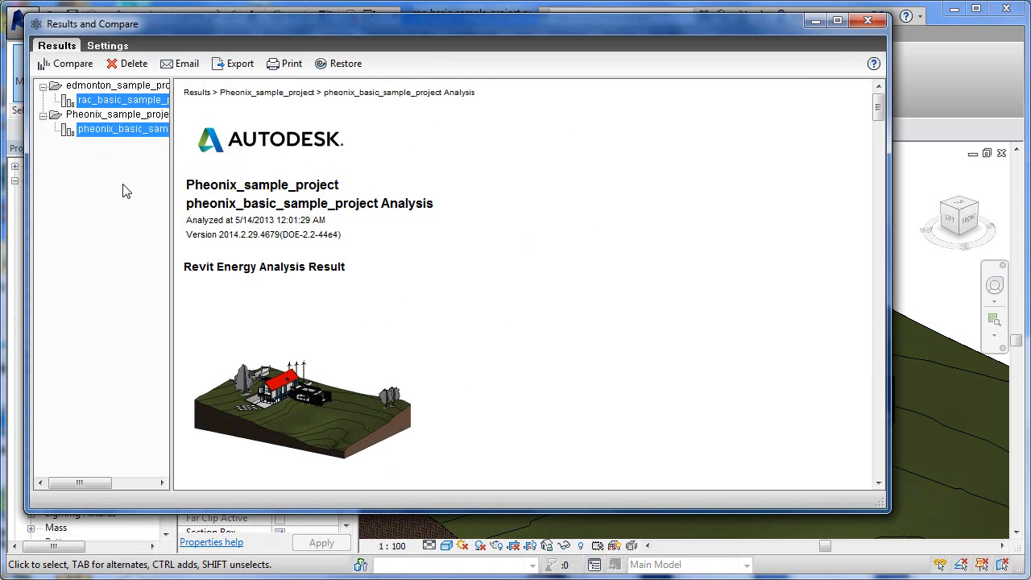
left_click(72, 64)
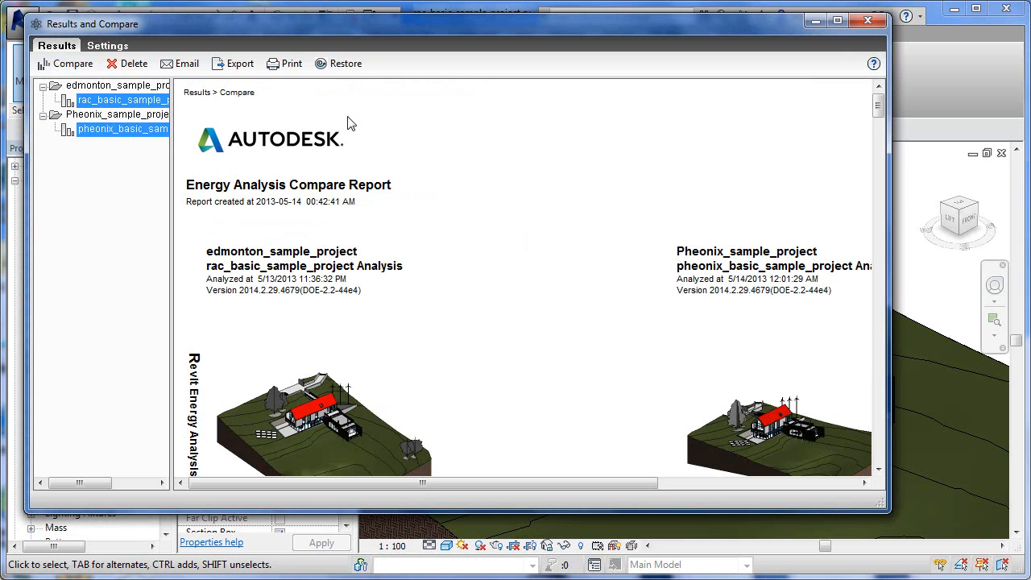
- Enlarge the comparison report area, narrow the project list and examine the two projects' Monthly Fuel Consumption charts side by side
left_click_drag(889, 93, 993, 273)
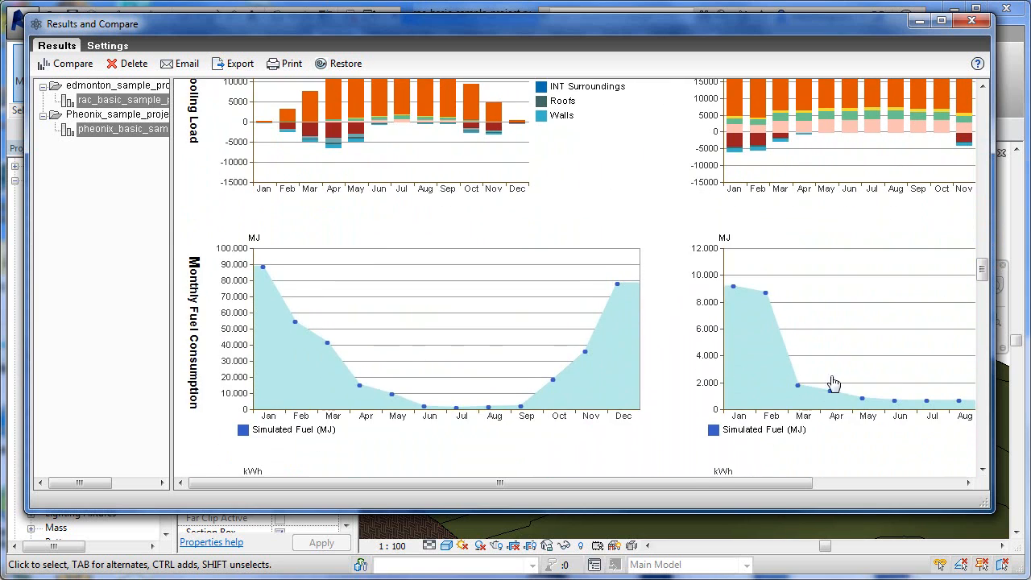
left_click_drag(698, 484, 754, 483)
left_click_drag(171, 249, 111, 263)
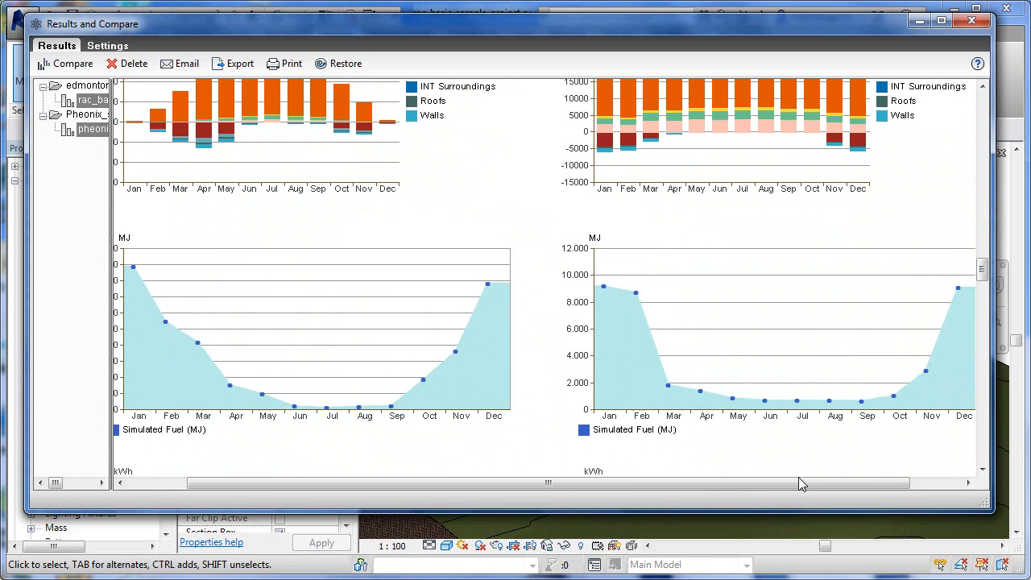
left_click_drag(983, 274, 1007, 105)
- Minimize the Results and Compare window and display the Energy Analysis tools
left_click(919, 23)
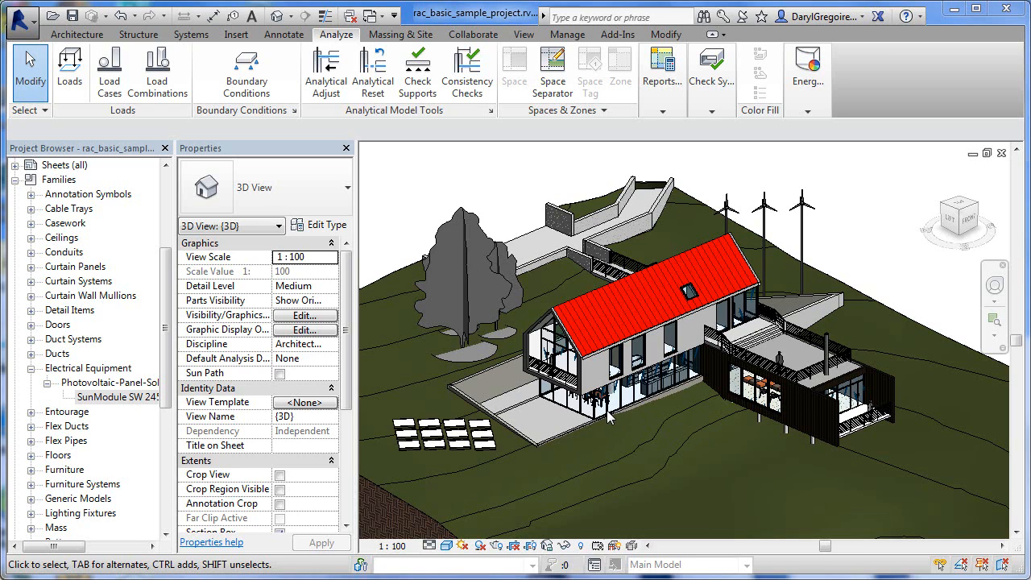
left_click(808, 113)
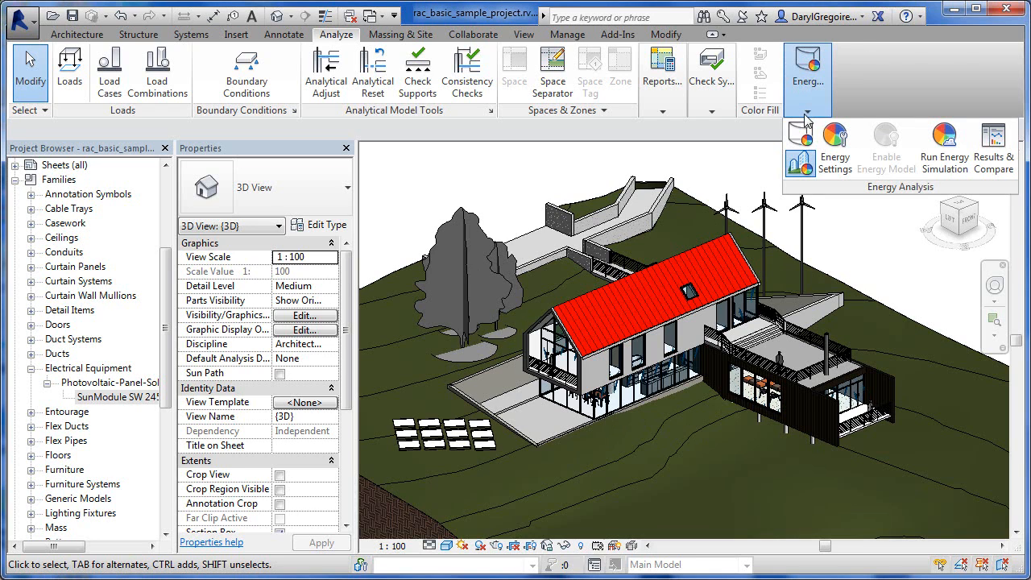